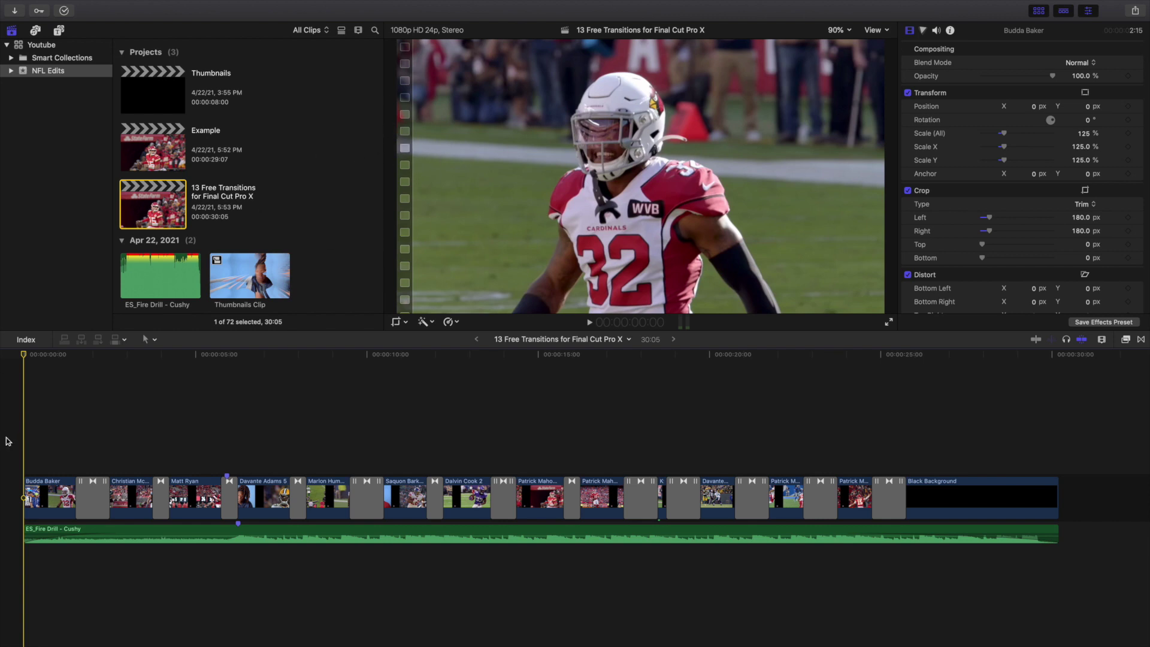
# - Play the 13 Free Transitions project from the start, pausing briefly on the Packers clip, until near the end
pyautogui.press('space')
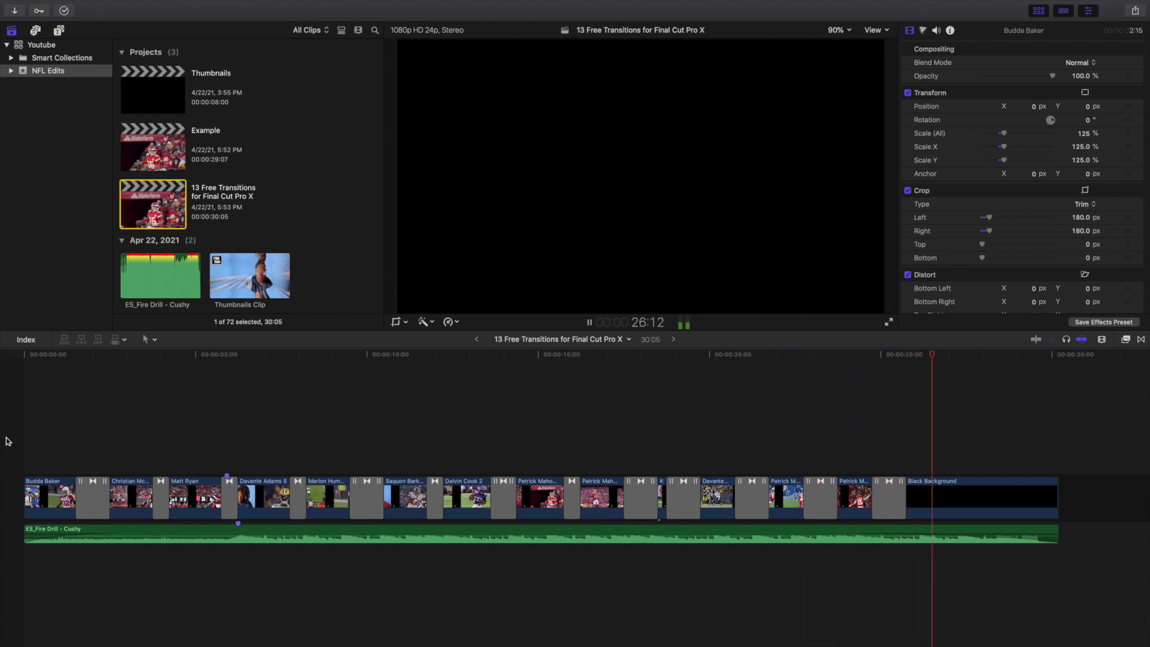
pyautogui.press('Home')
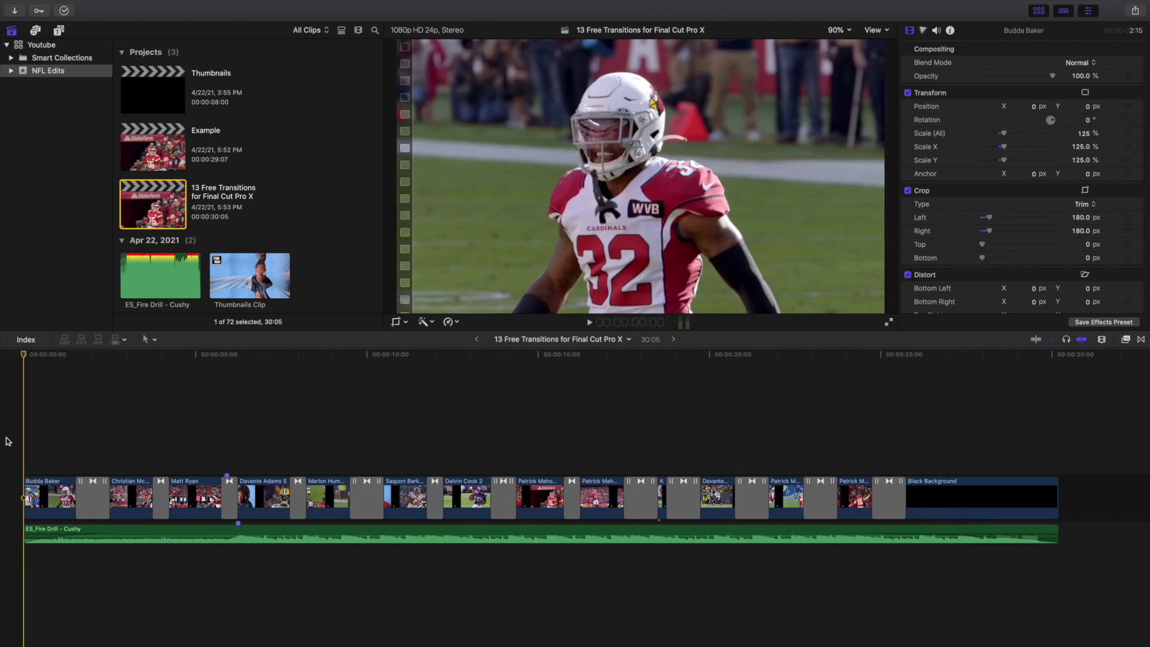
pyautogui.press('space')
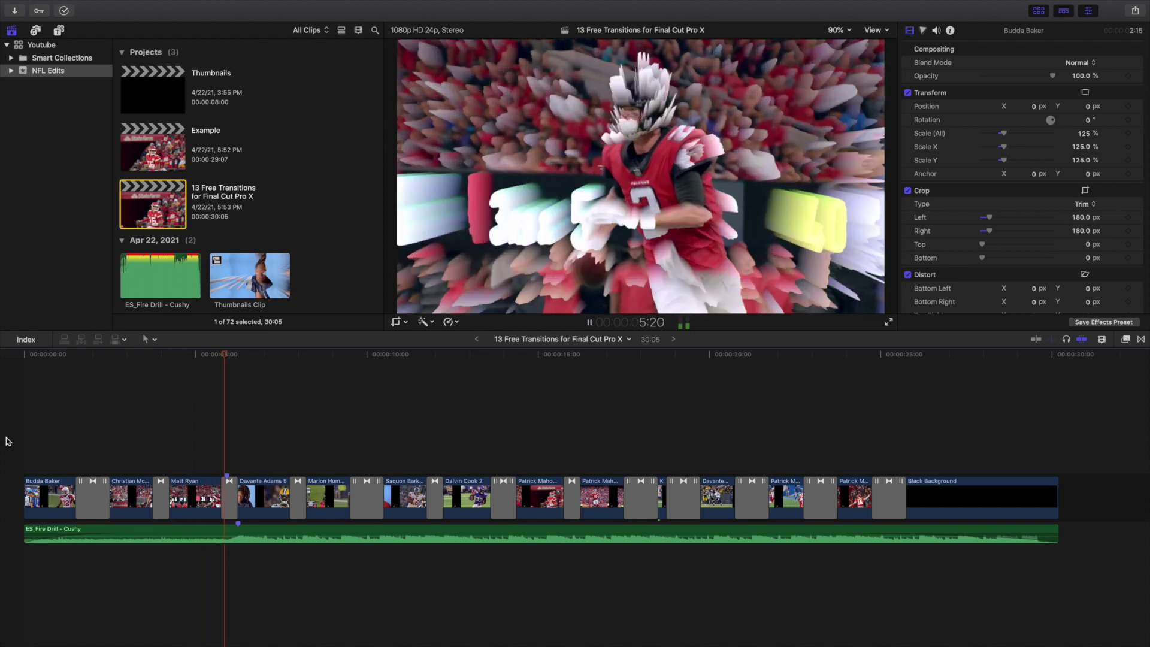
pyautogui.press('space')
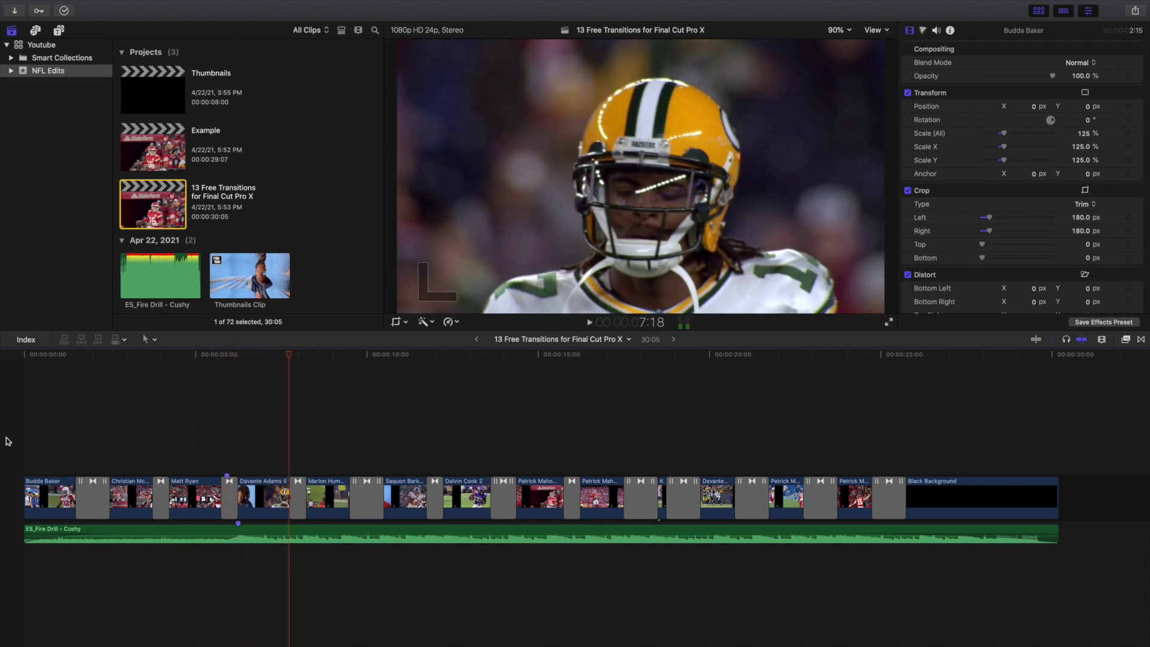
pyautogui.press('space')
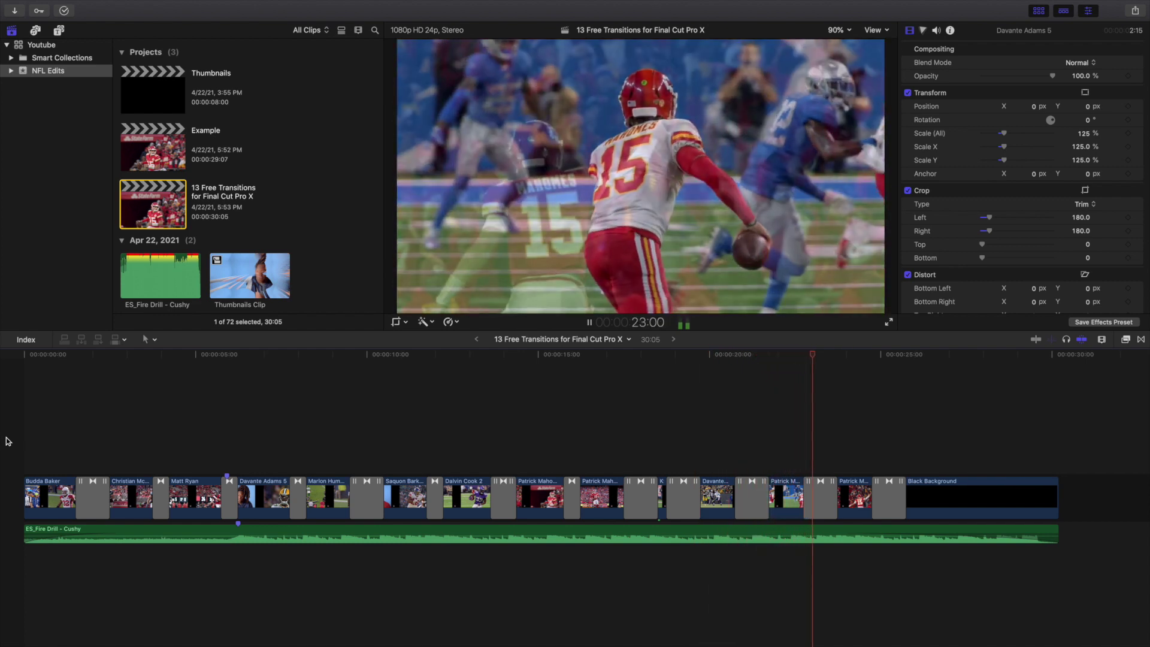
pyautogui.press('Down')
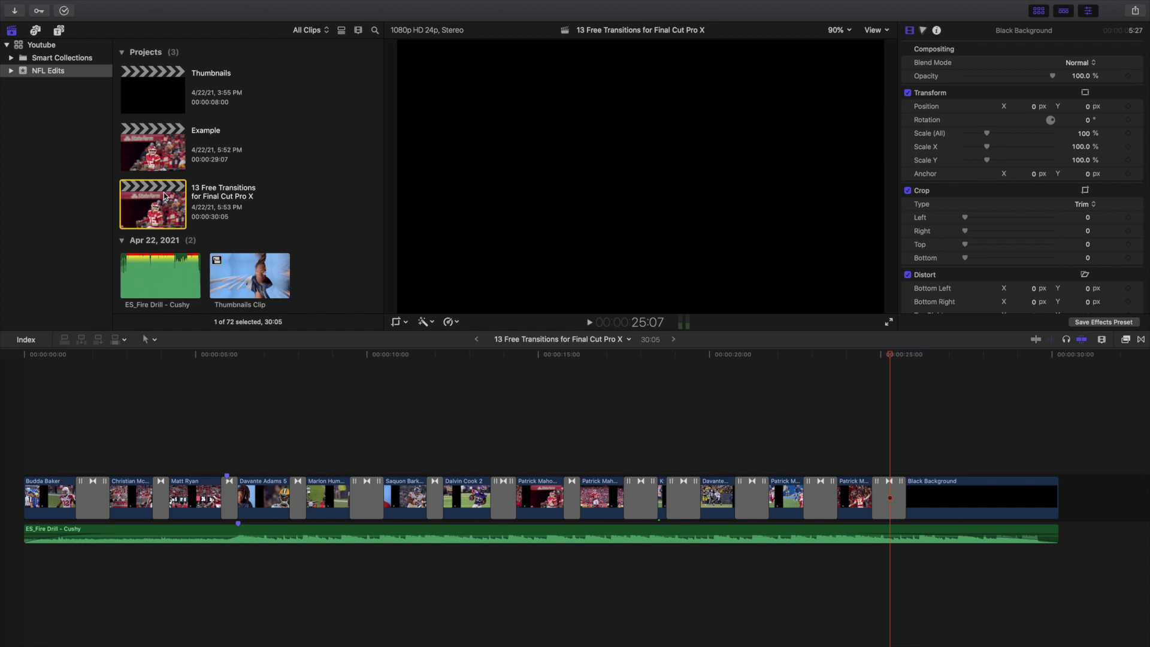
# - Open the 29:07 Example project and show the browser listing its 168 installed transitions
pyautogui.doubleClick(157, 165)
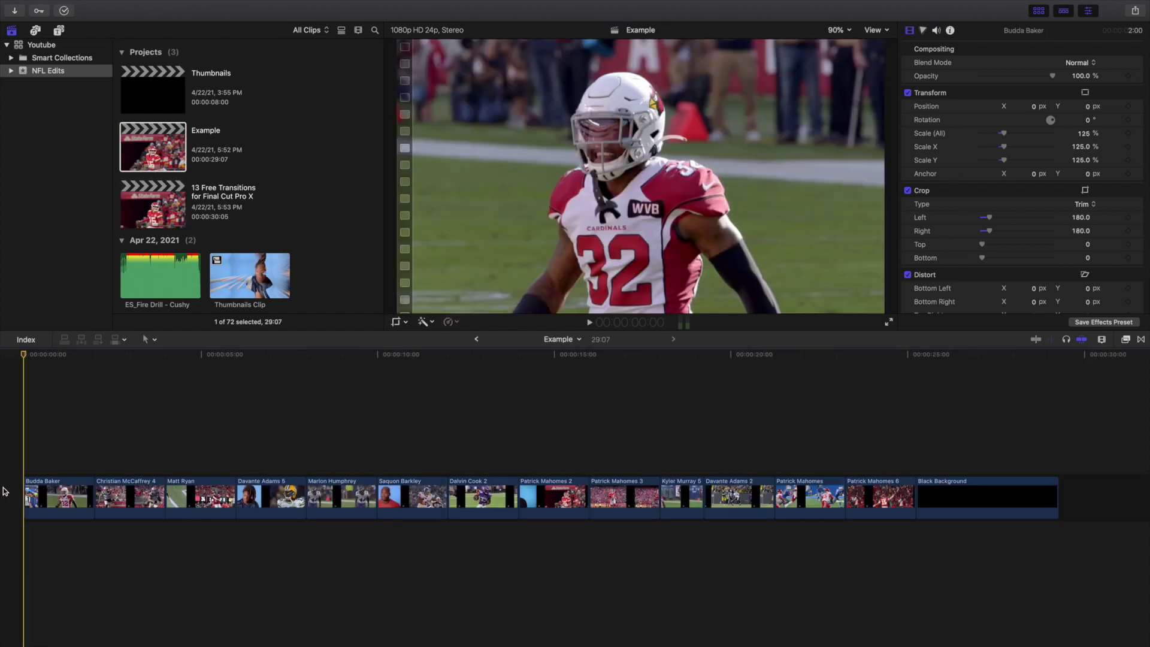
pyautogui.click(1140, 339)
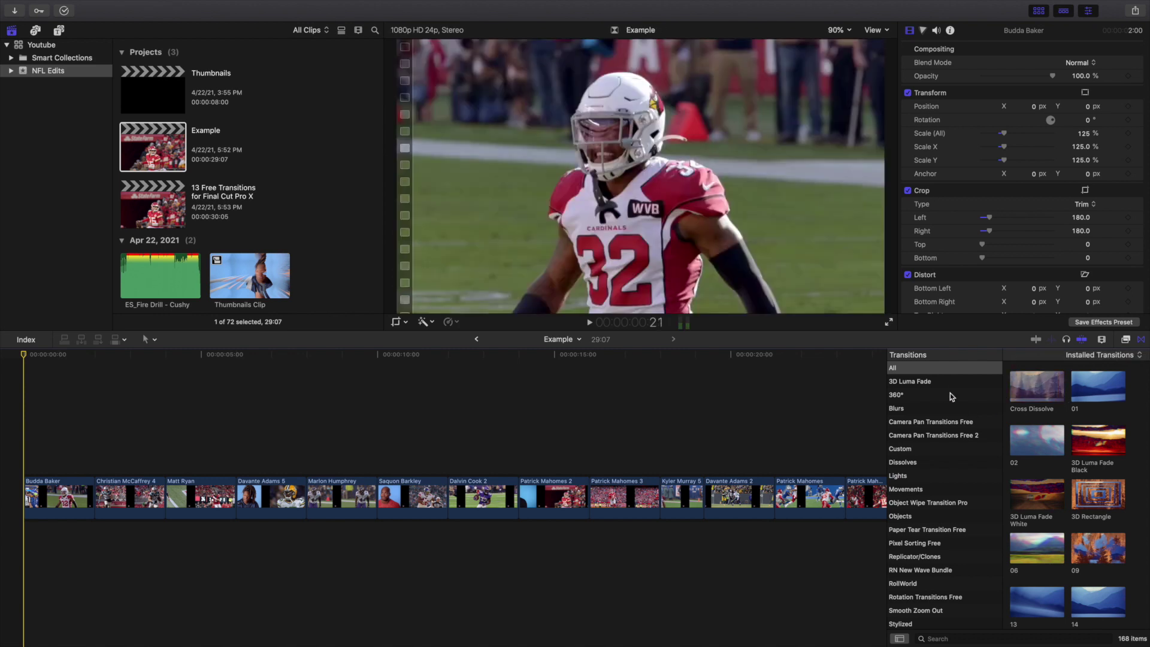
# - Drop 3D Luma Fade Black between Budda Baker and Christian McCaffrey, then replay it to preview
pyautogui.click(914, 382)
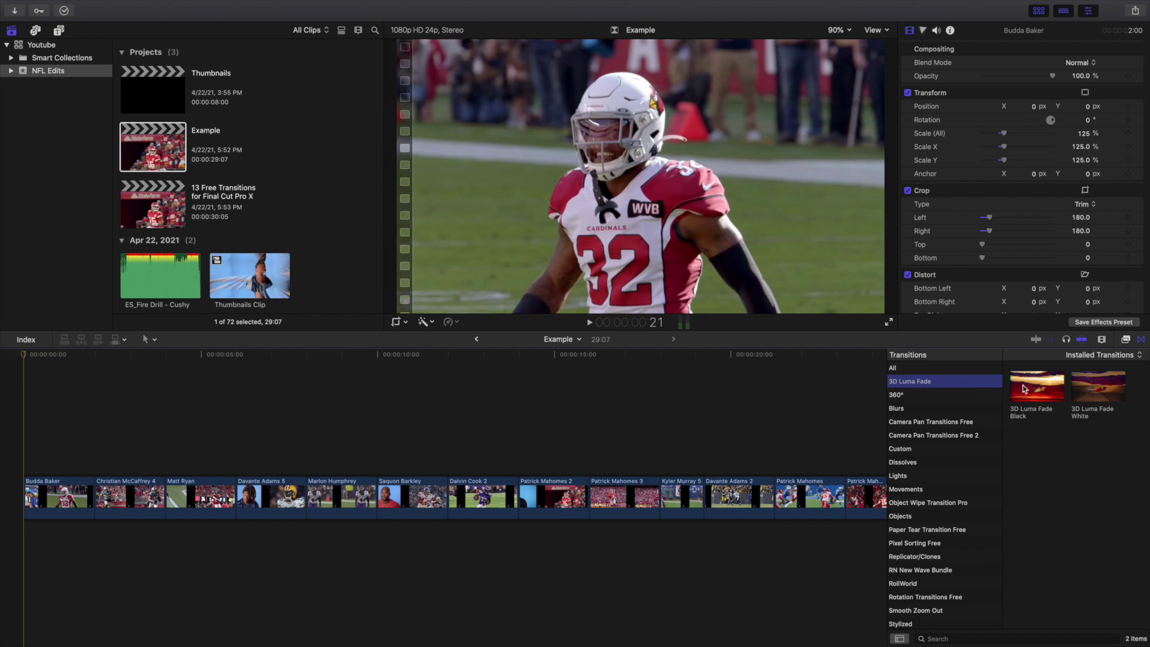
pyautogui.moveTo(1034, 382); pyautogui.dragTo(81, 483)
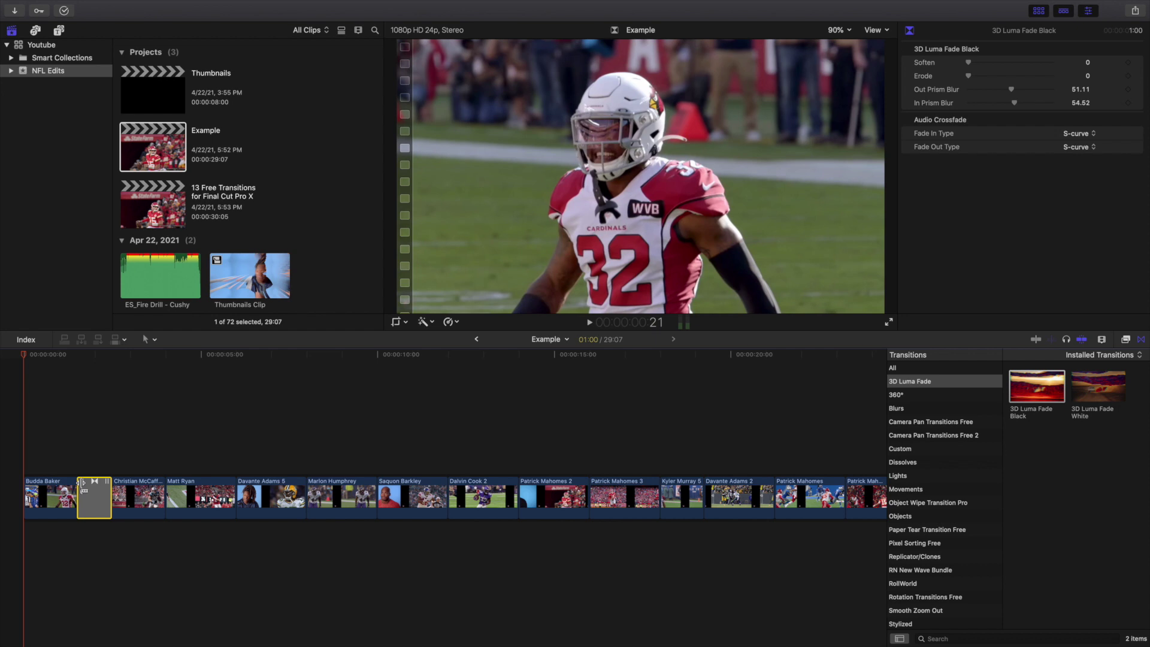
pyautogui.click(1, 469)
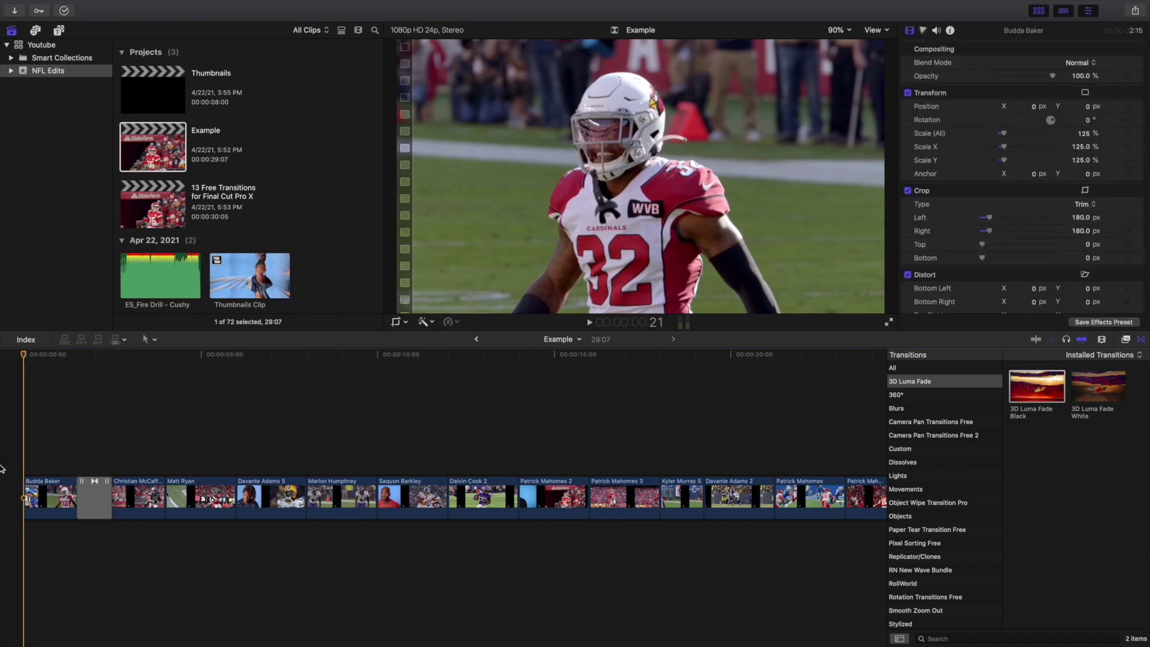
pyautogui.press('space')
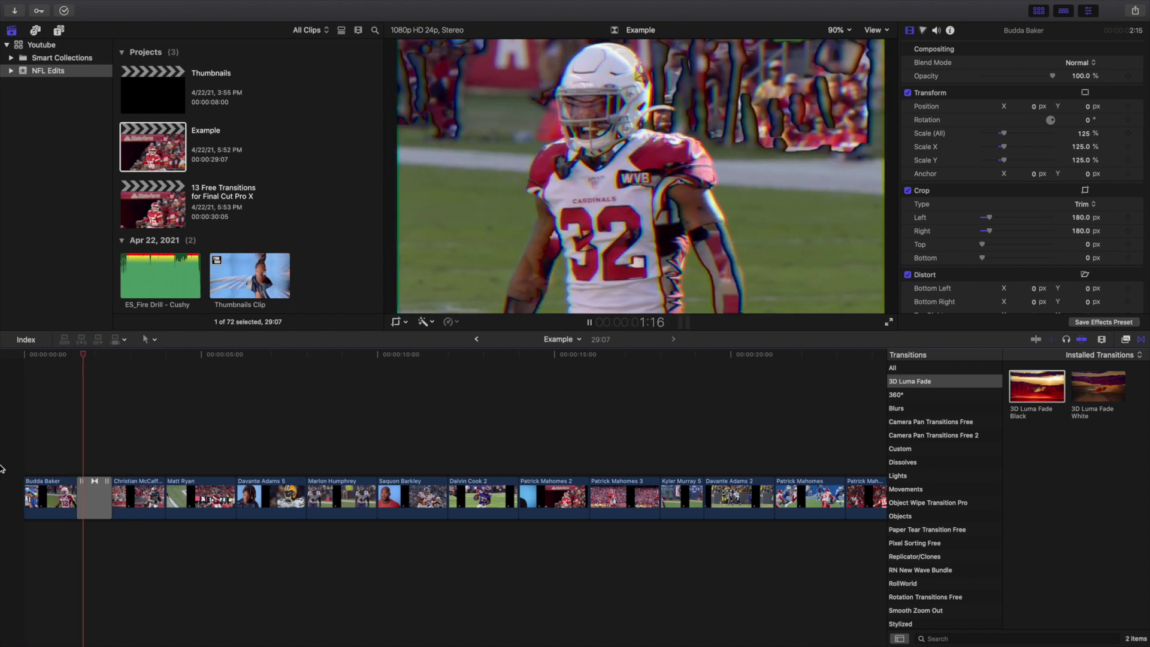
pyautogui.press('Home')
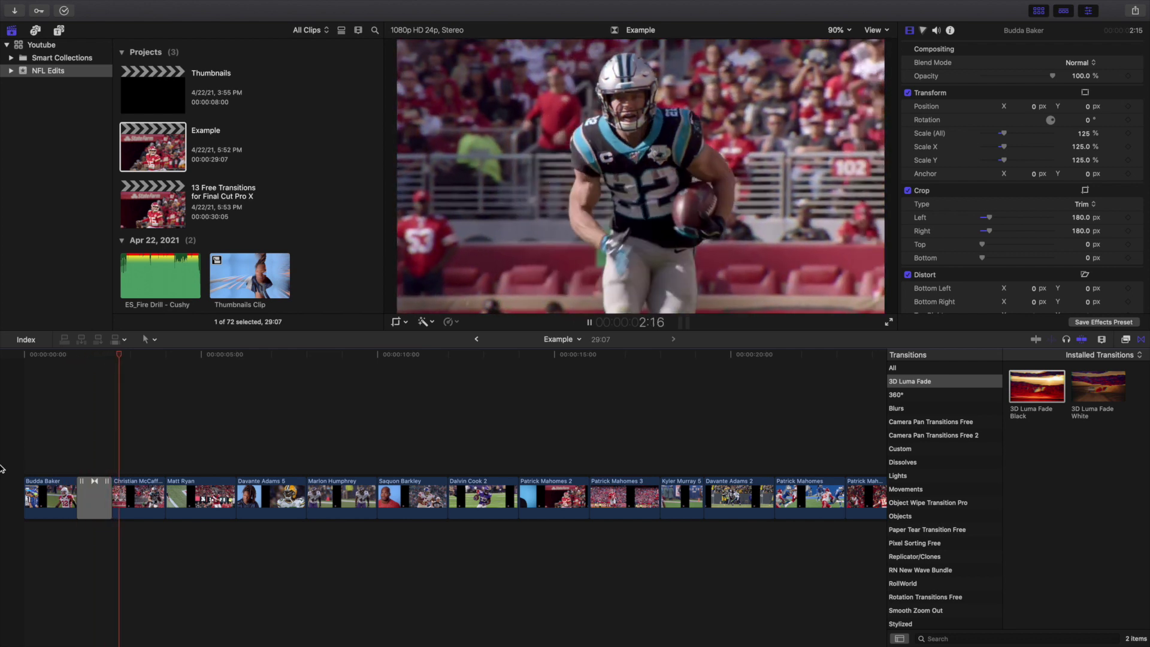
pyautogui.press('Home')
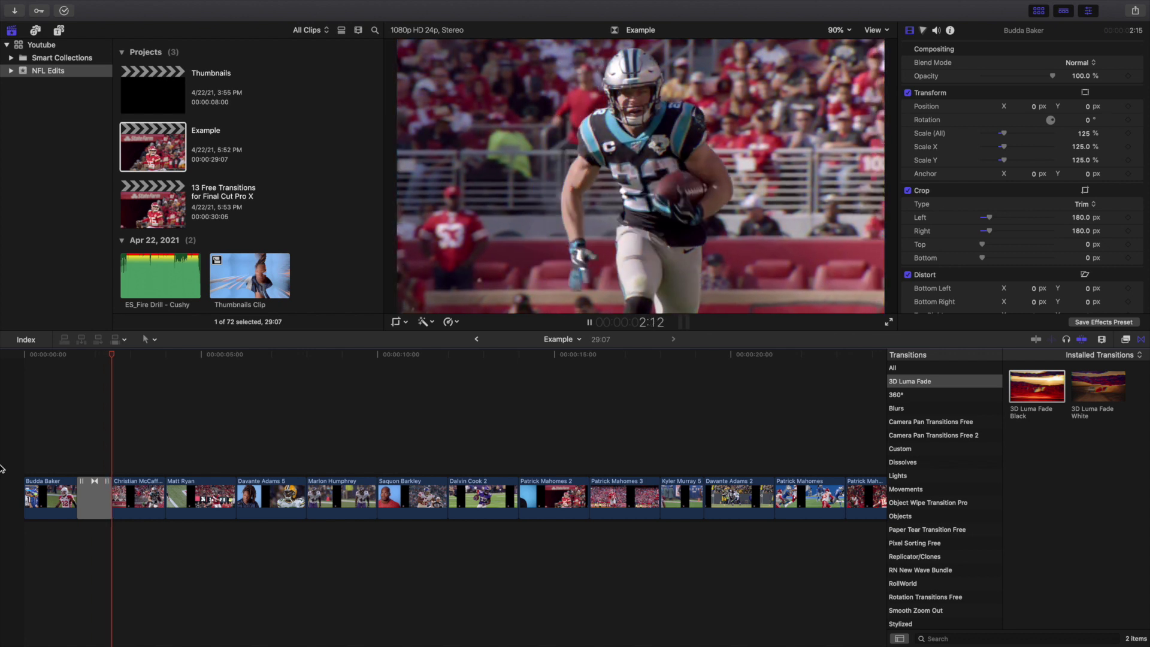
pyautogui.press('space')
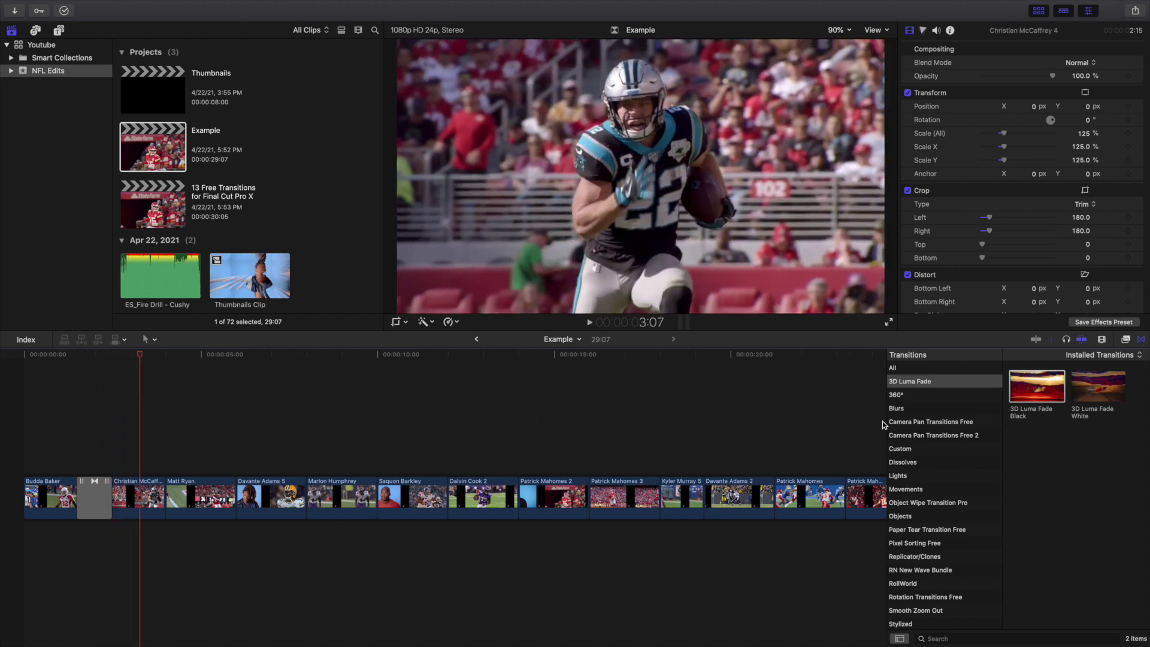
pyautogui.click(952, 422)
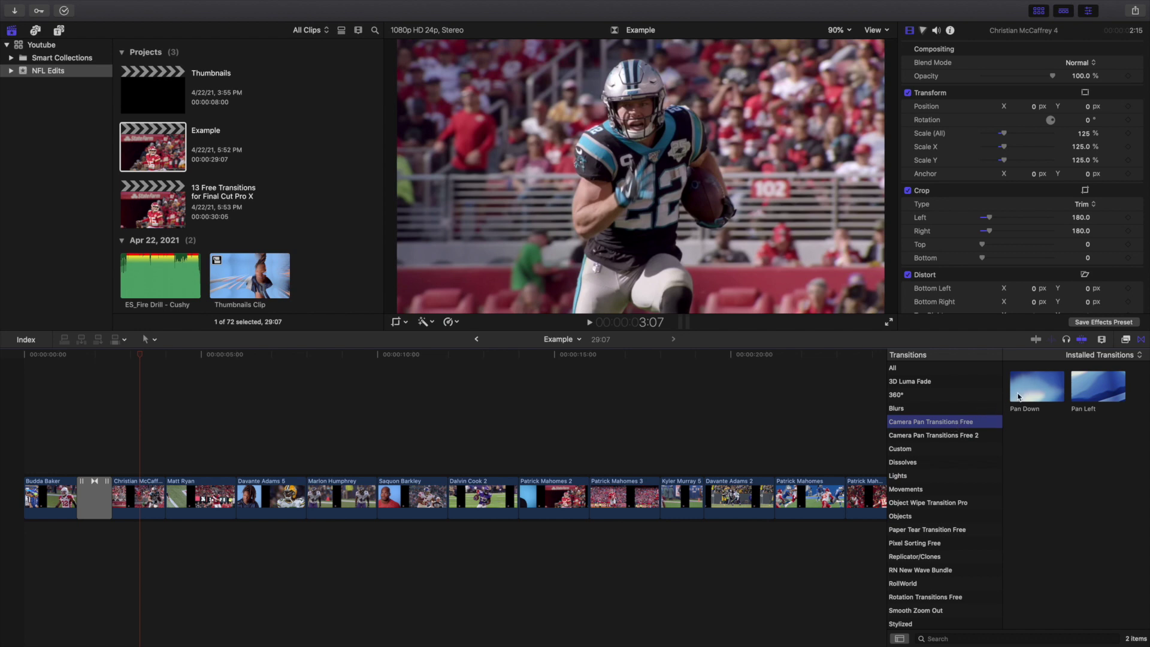
# - Place the Pan Down camera pan on the Christian McCaffrey / Matt Ryan cut and play it back
pyautogui.moveTo(1018, 396); pyautogui.dragTo(174, 486)
pyautogui.click(157, 493)
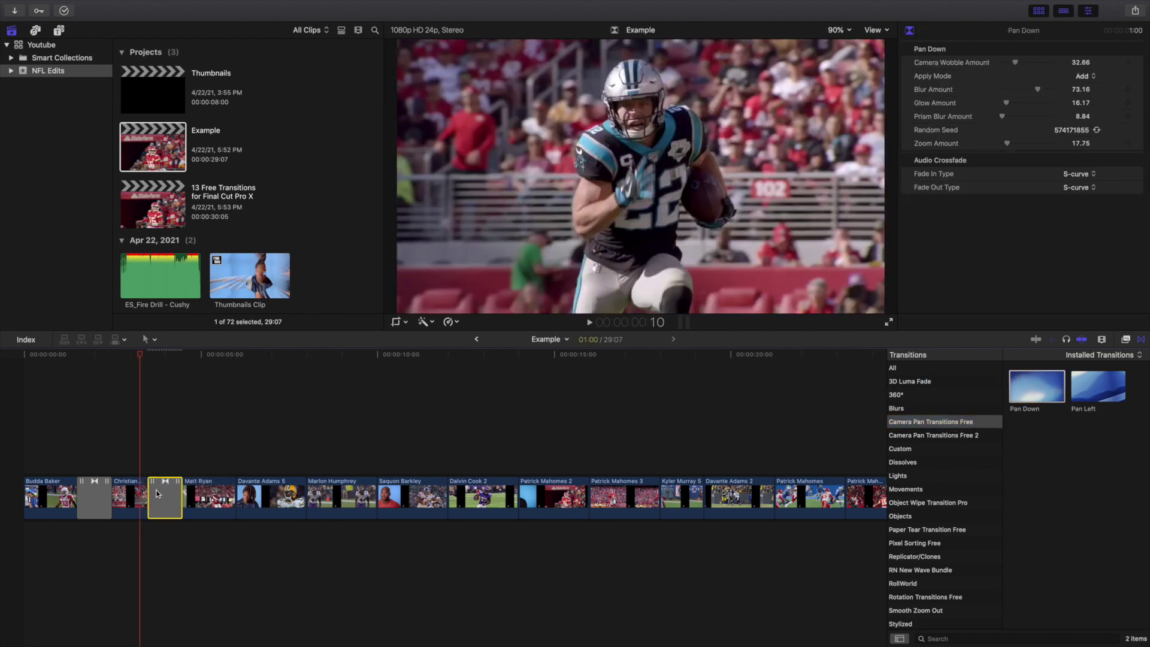
pyautogui.click(117, 464)
pyautogui.press('space')
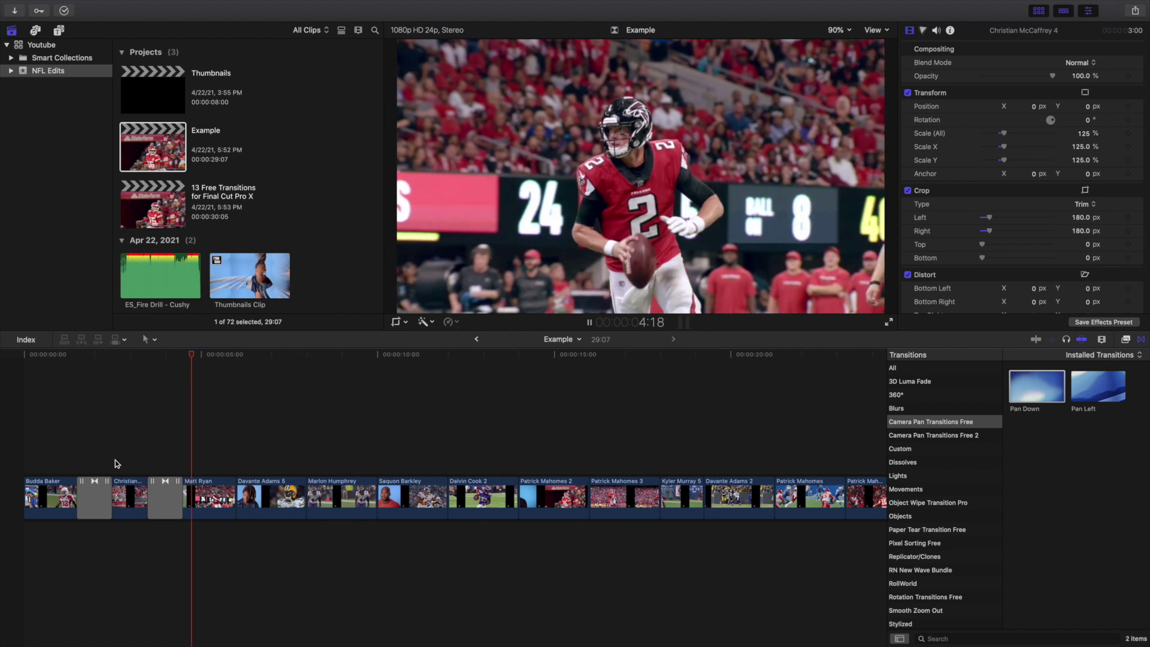
pyautogui.press('space')
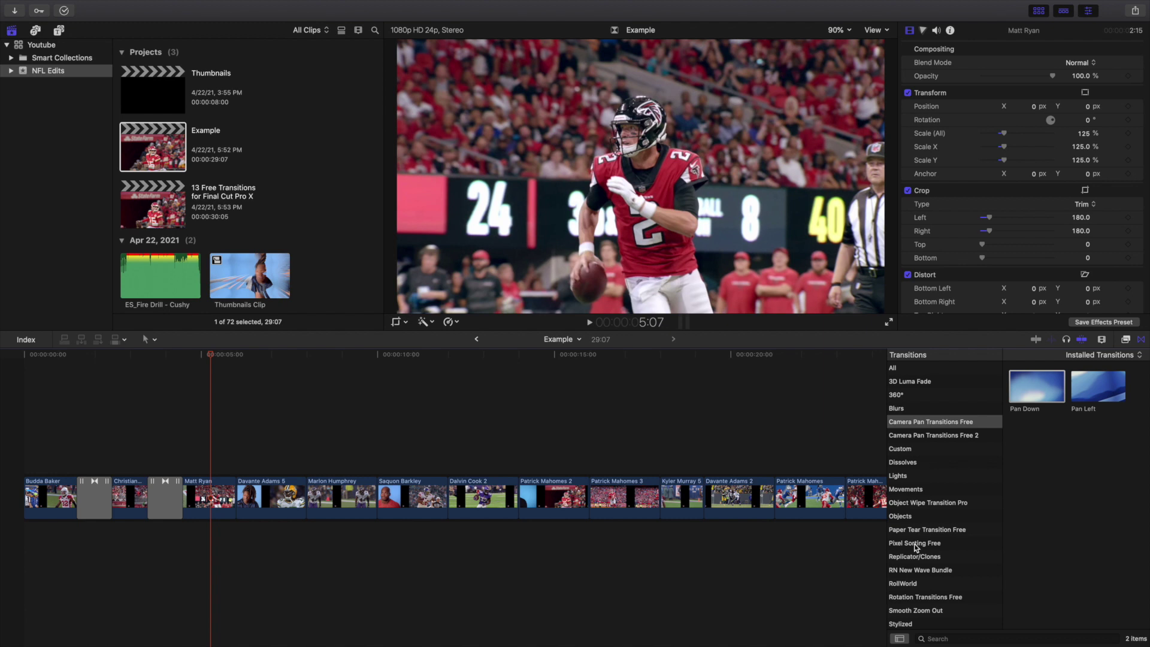
# - Add Pixel Sorting Free's Zoom In Distort at the Matt Ryan / Davante Adams 5 cut and replay it
pyautogui.click(915, 543)
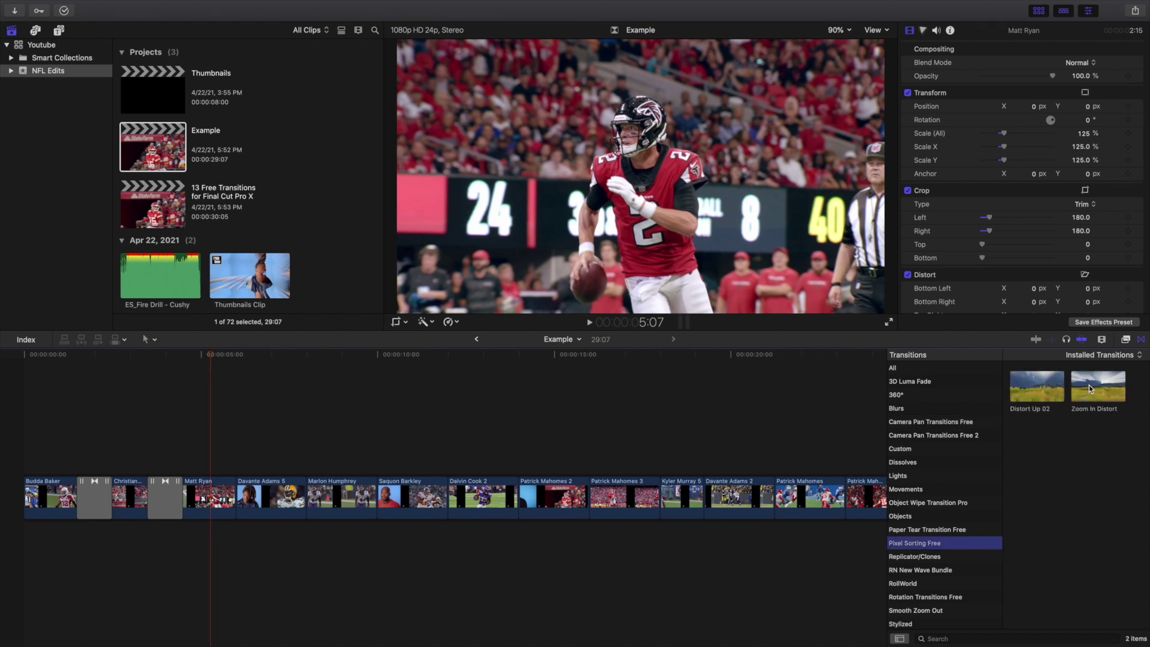
pyautogui.moveTo(1089, 386); pyautogui.dragTo(209, 499)
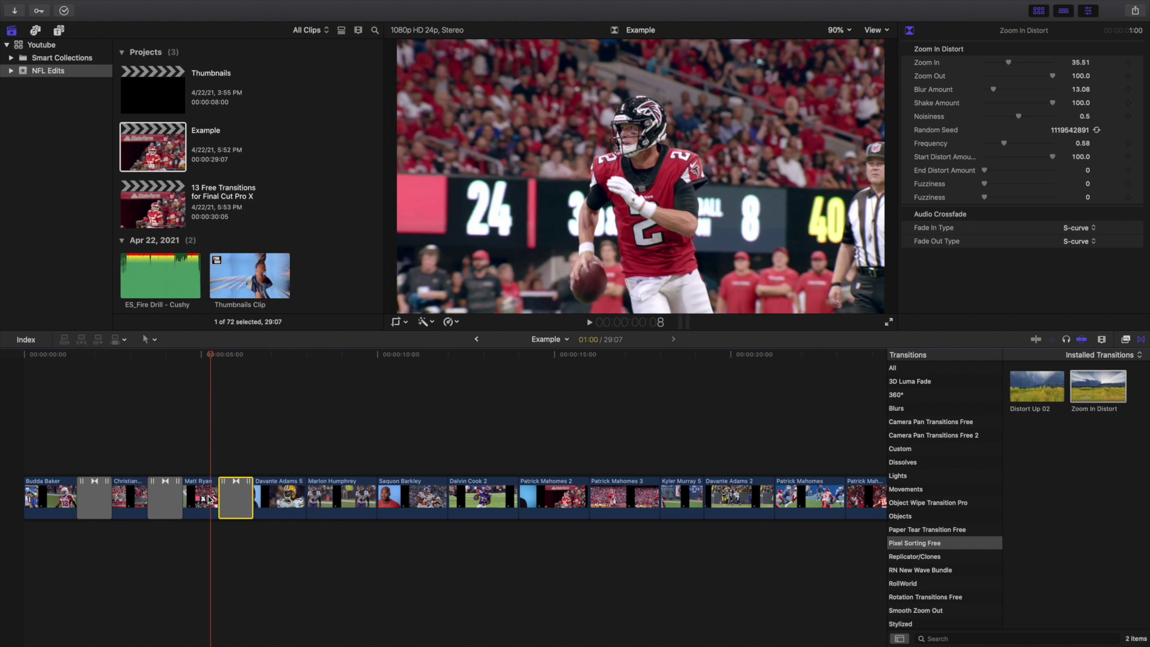
pyautogui.click(191, 465)
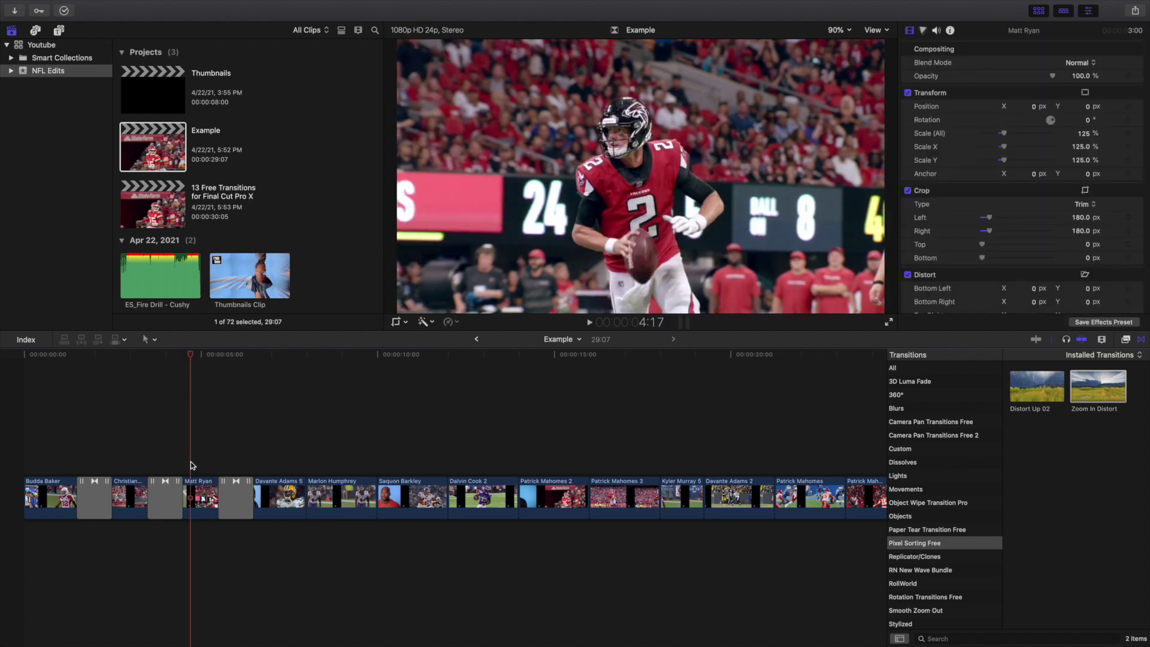
pyautogui.press('space')
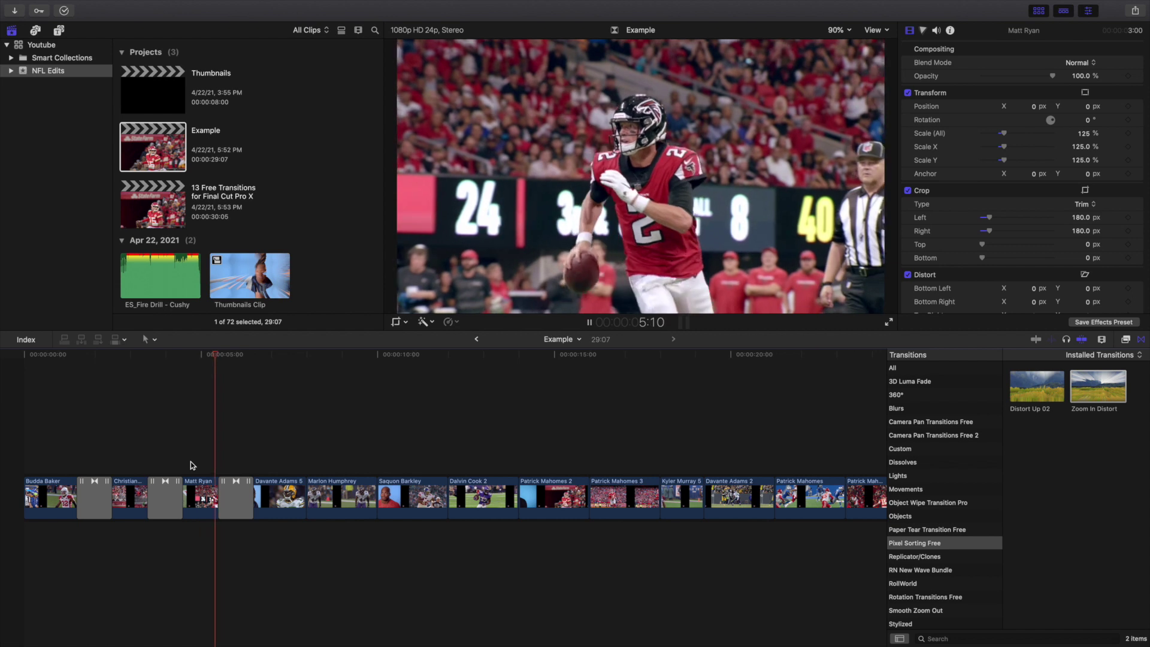
pyautogui.click(190, 464)
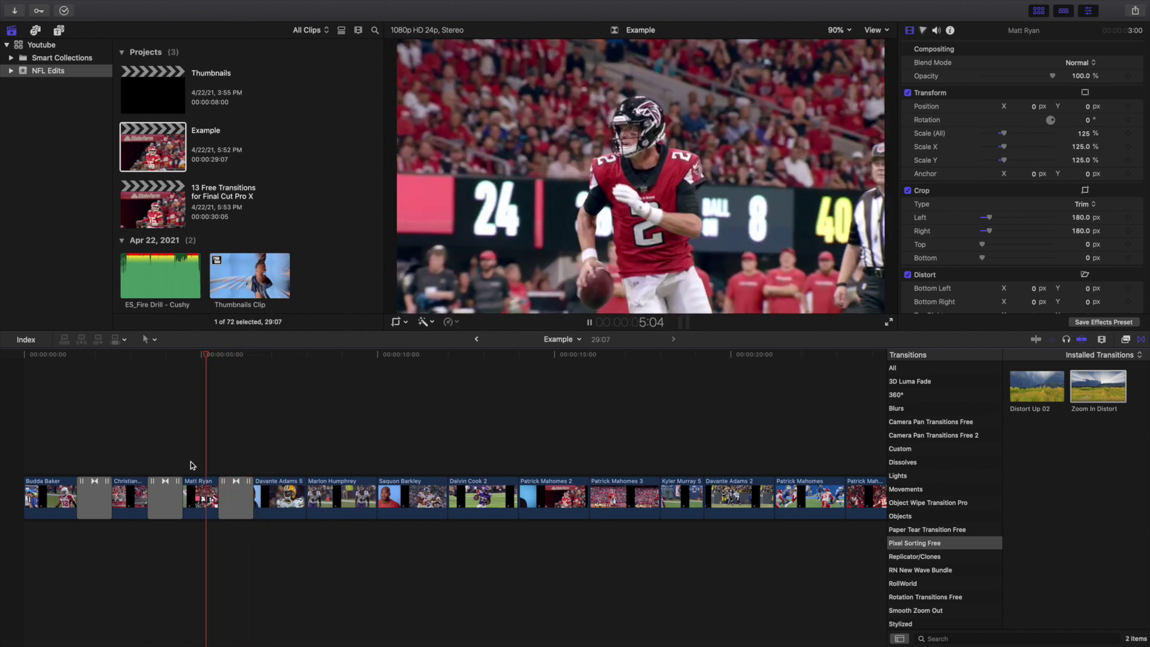
pyautogui.press('space')
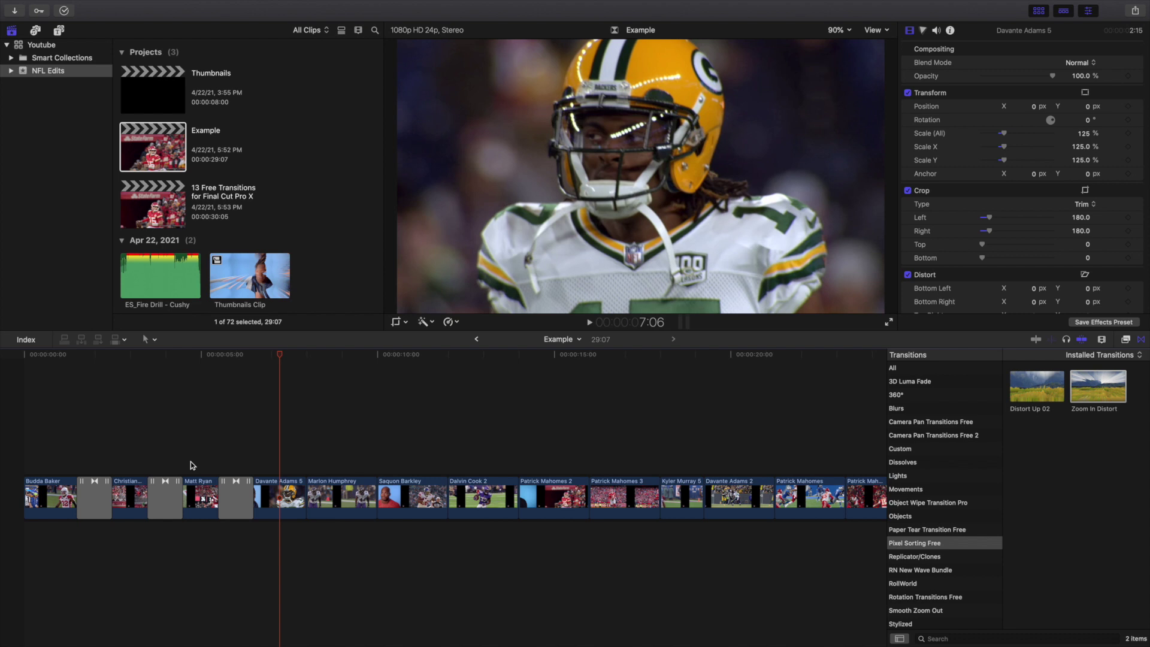
pyautogui.press('space')
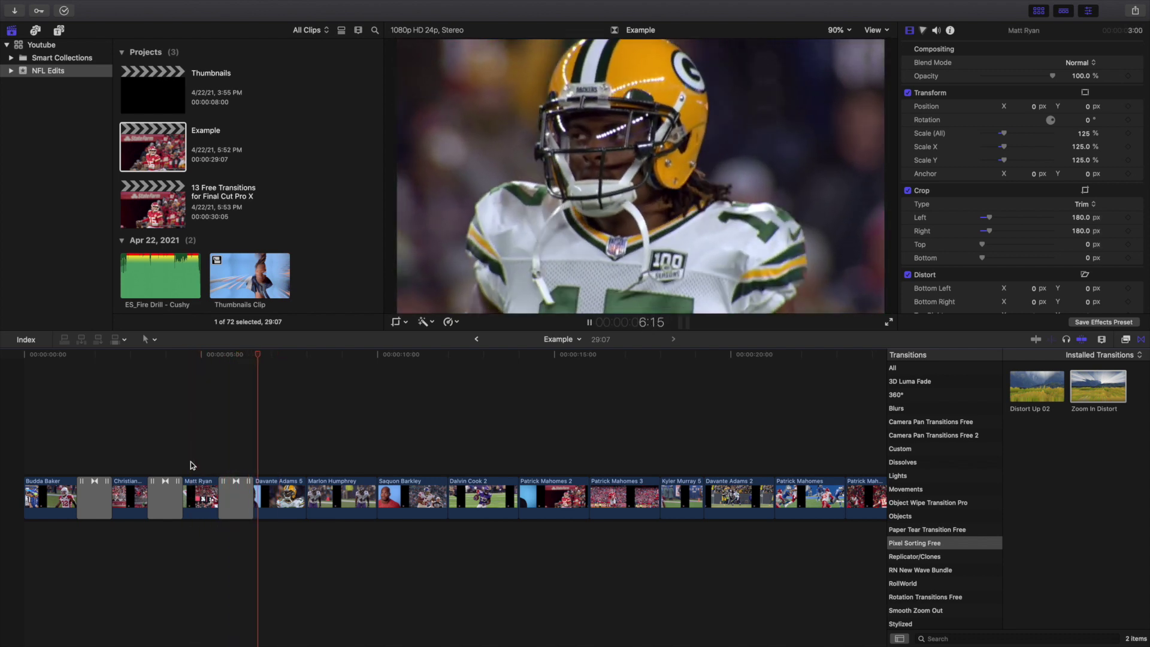
pyautogui.press('space')
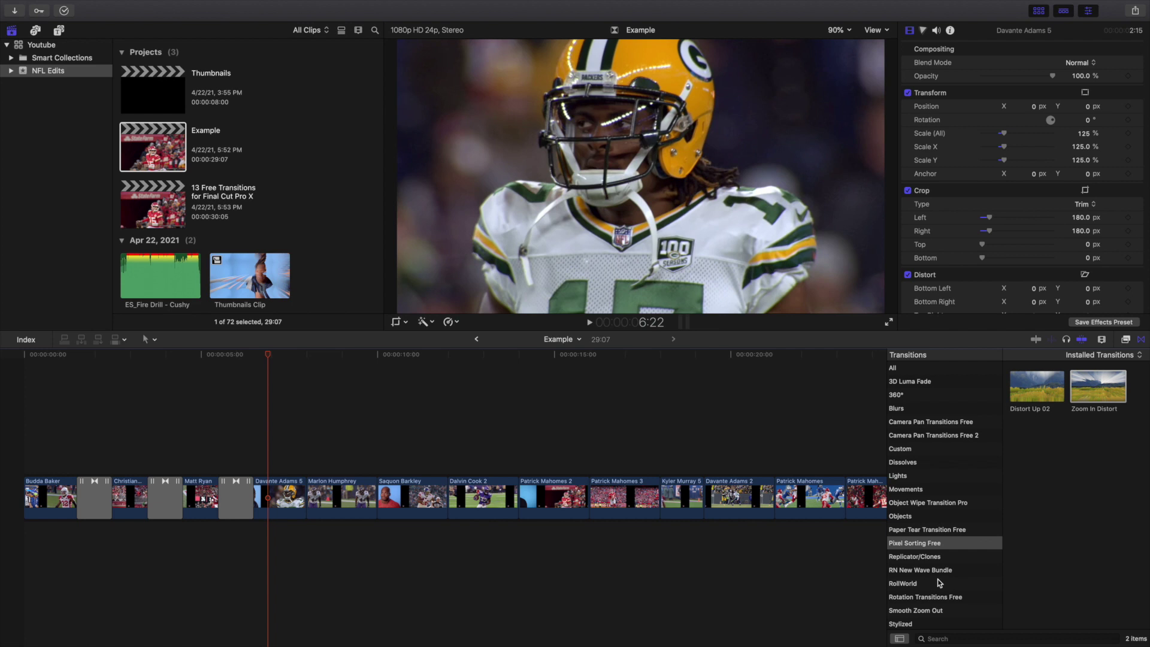
# - Place Rotation Transitions Free '24' on the Davante Adams 5 / Marlon Humphrey cut and preview it twice
pyautogui.click(933, 596)
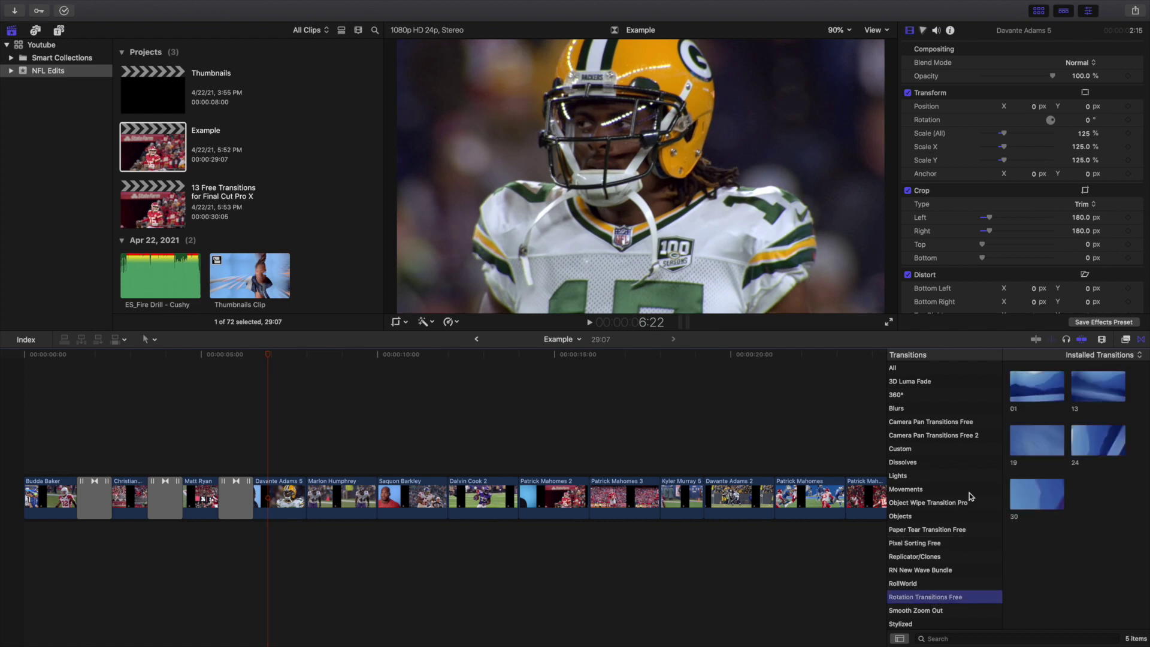
pyautogui.moveTo(1092, 443); pyautogui.dragTo(310, 516)
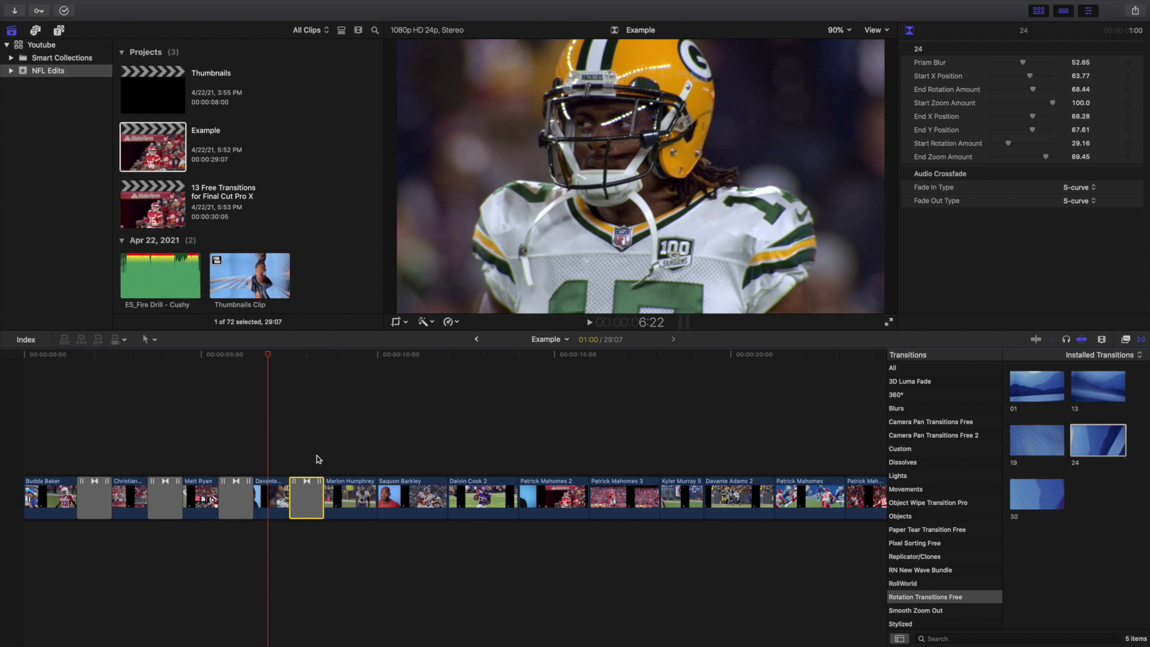
pyautogui.click(258, 455)
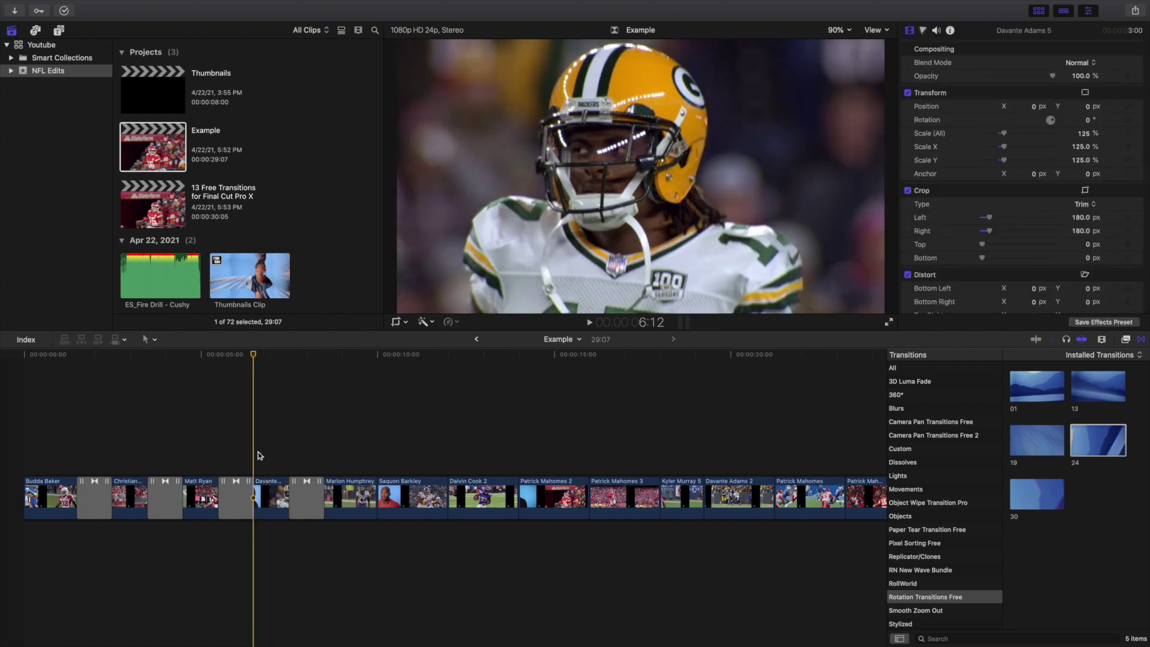
pyautogui.press('space')
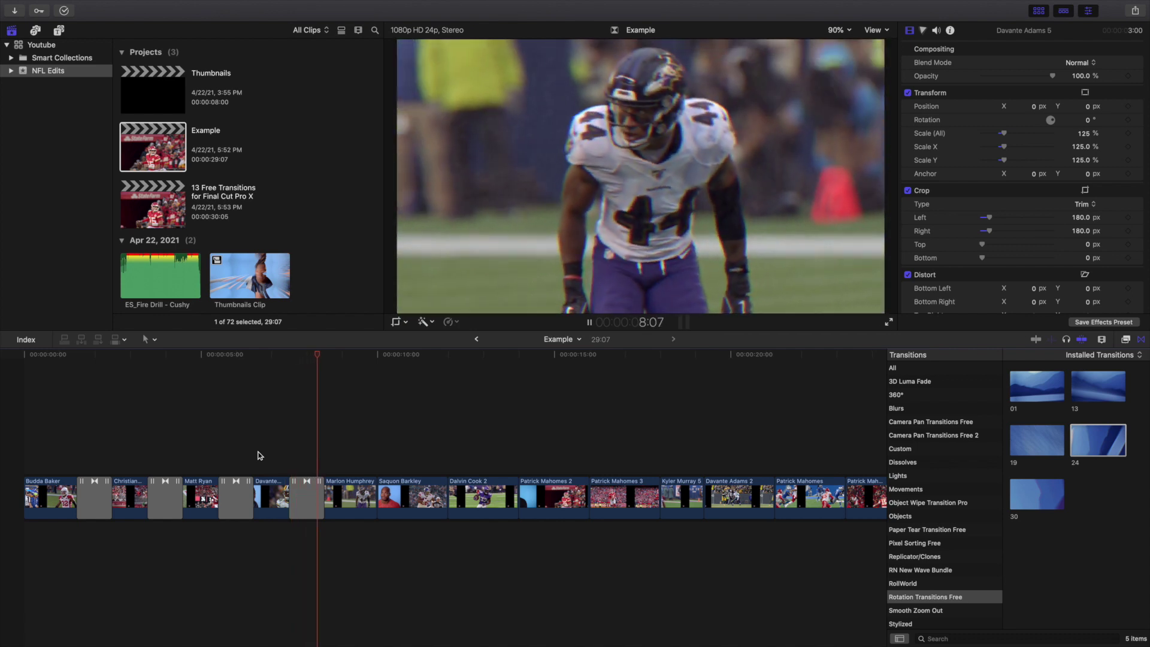
pyautogui.press('space')
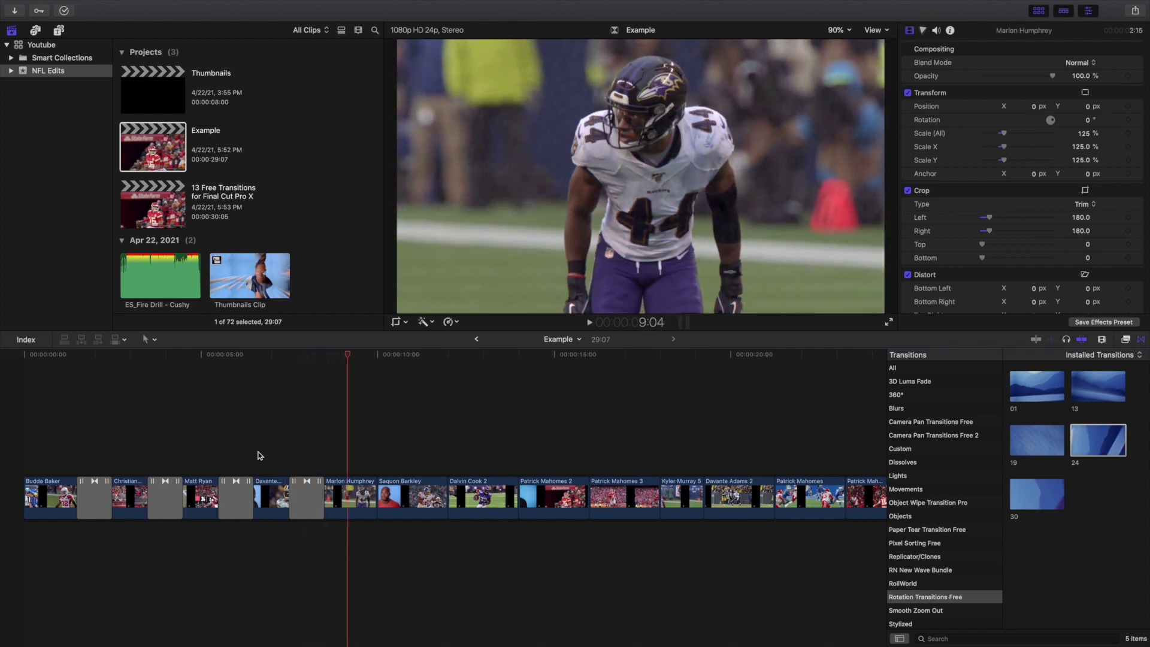
pyautogui.press('space')
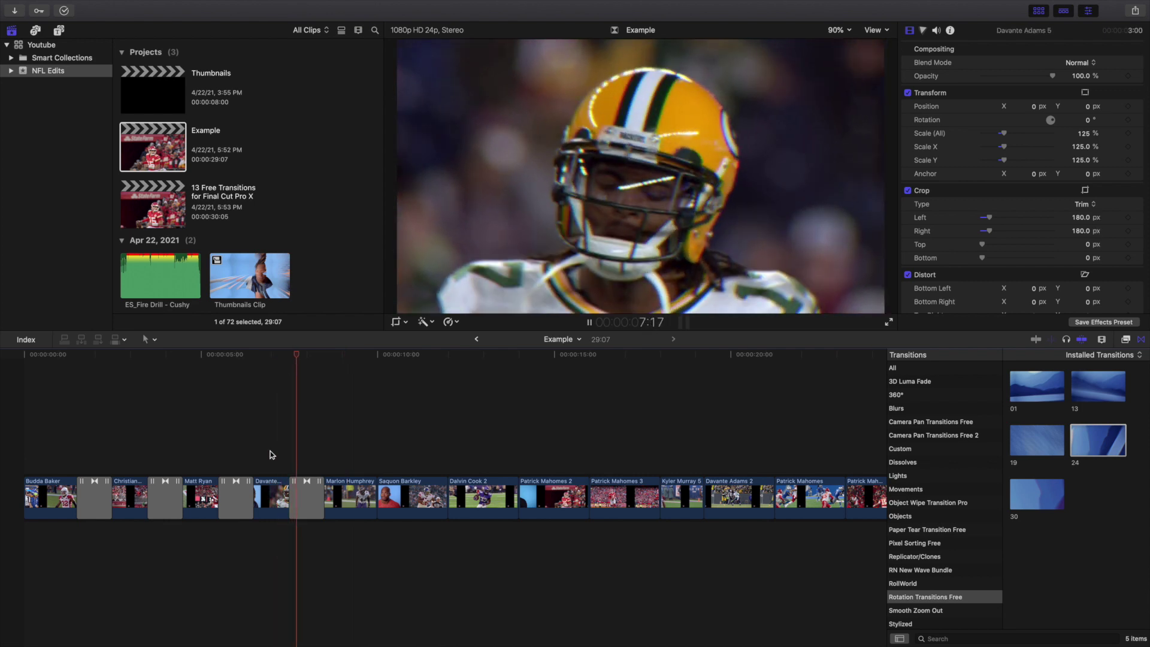
pyautogui.press('space')
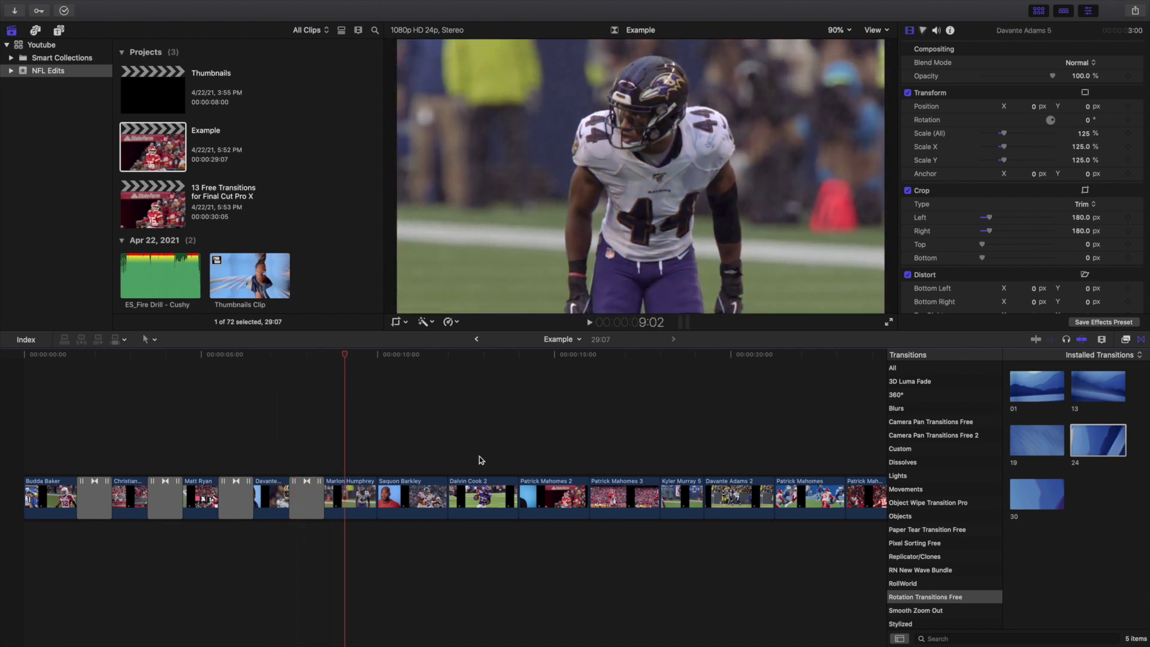
# - Add Smooth Zoom Out Tool at the Marlon Humphrey / Saquon Barkley cut, preview it, then show Travel Pack
pyautogui.scroll(-3, 964, 545)
pyautogui.click(922, 563)
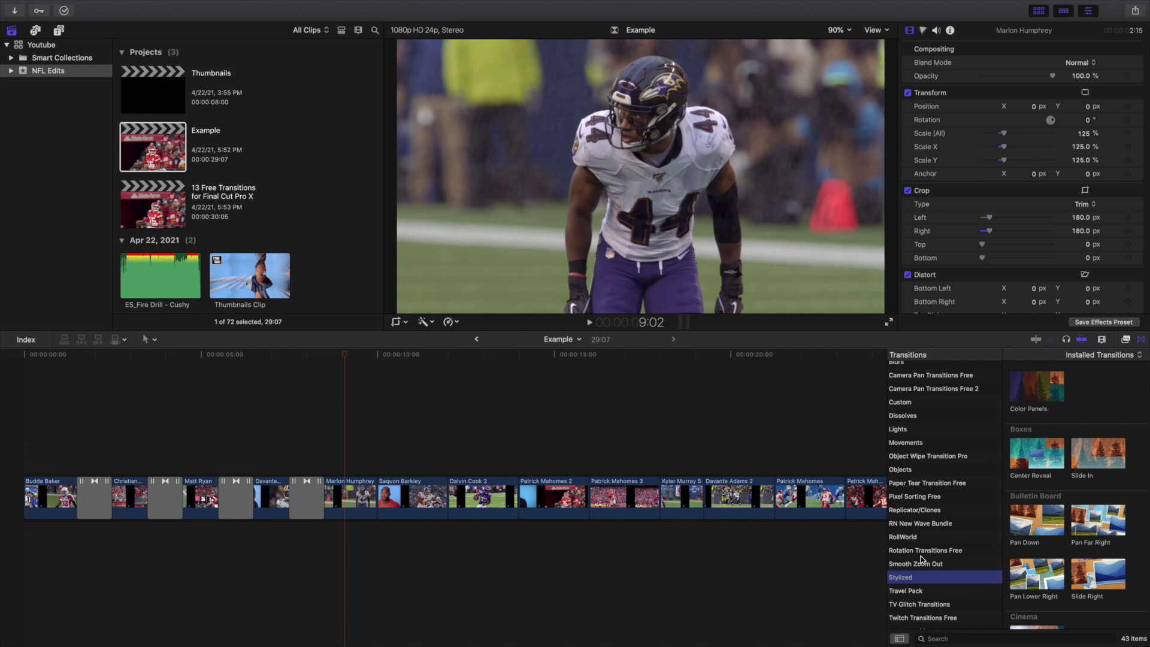
pyautogui.moveTo(1031, 386); pyautogui.dragTo(372, 494)
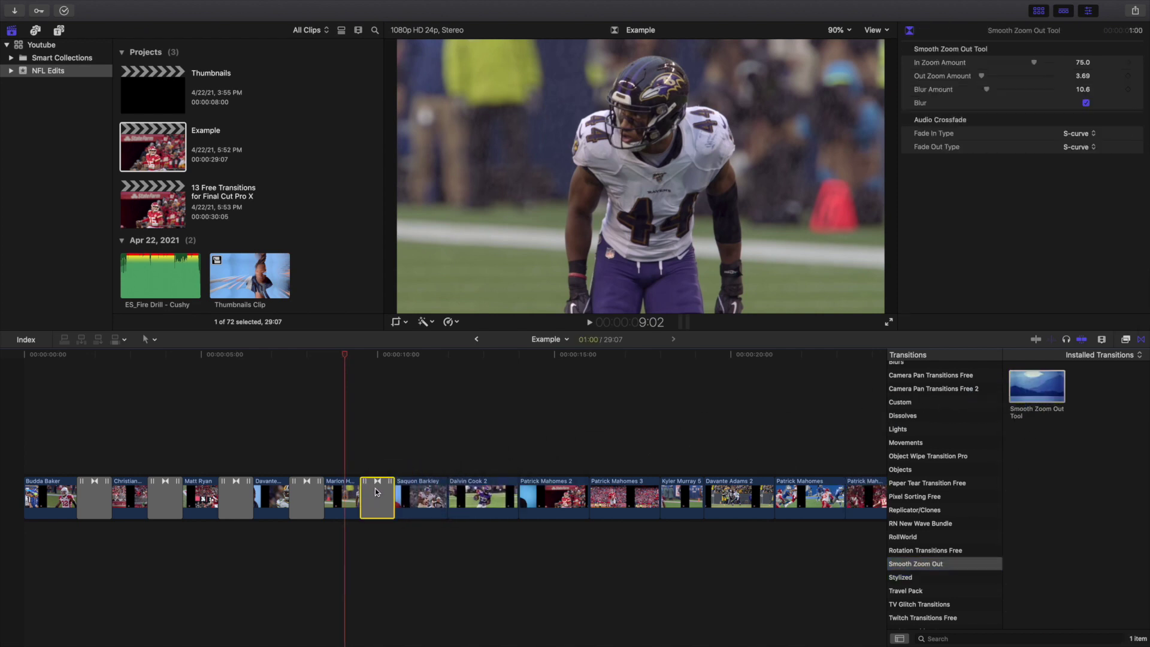
pyautogui.click(331, 467)
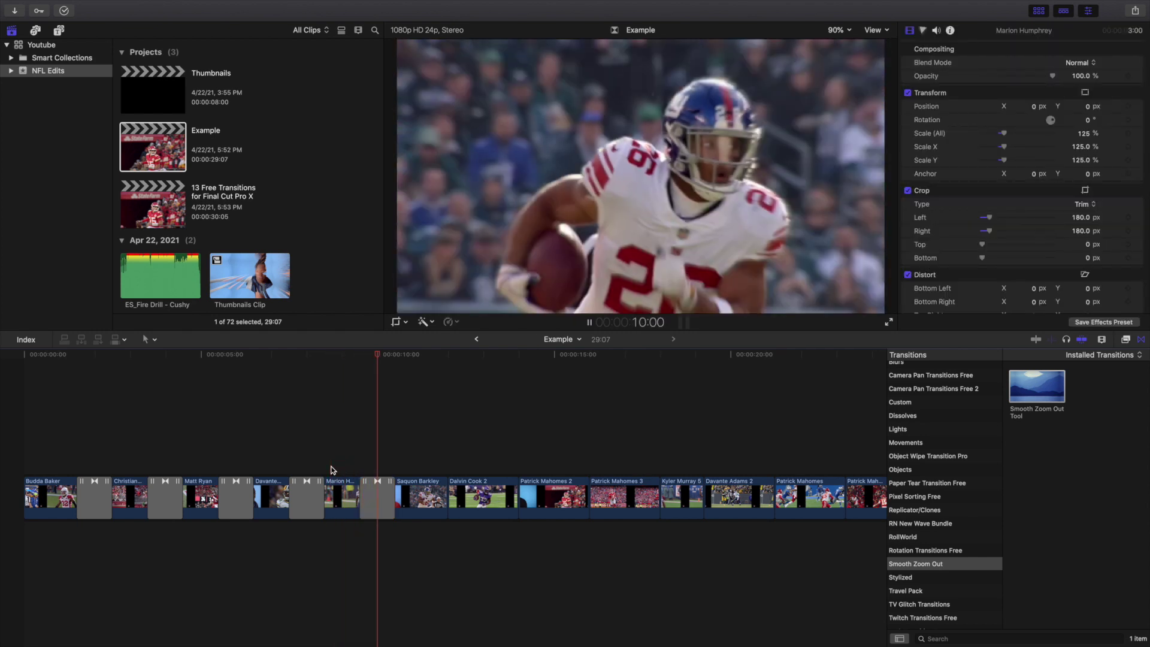
pyautogui.press('space')
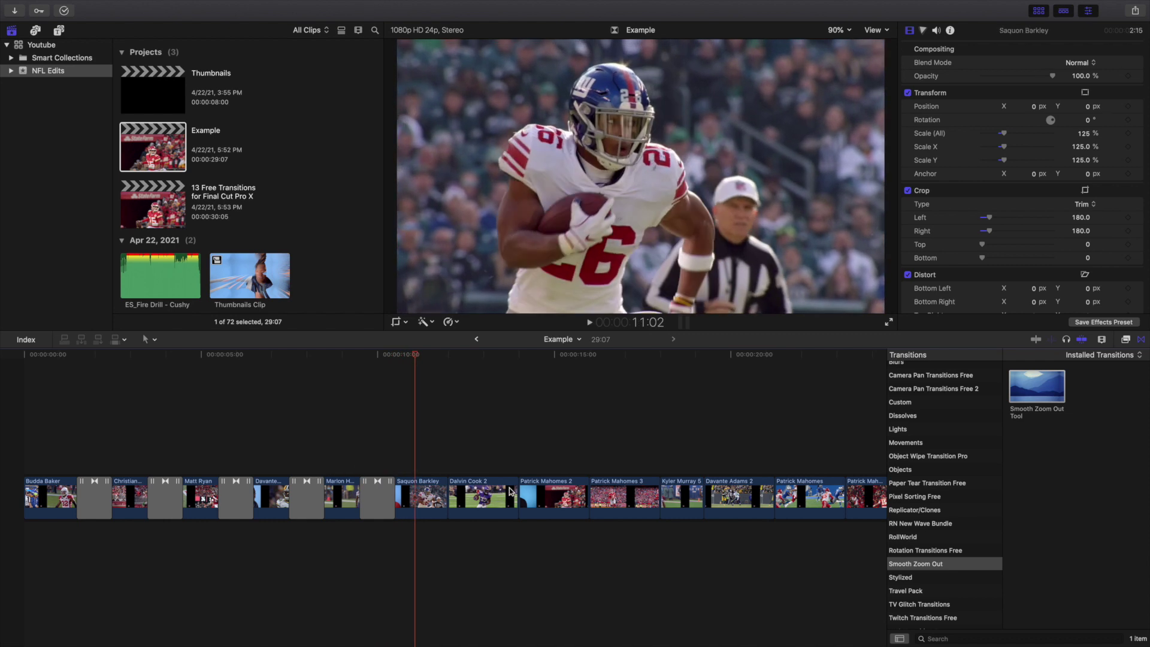
pyautogui.click(908, 591)
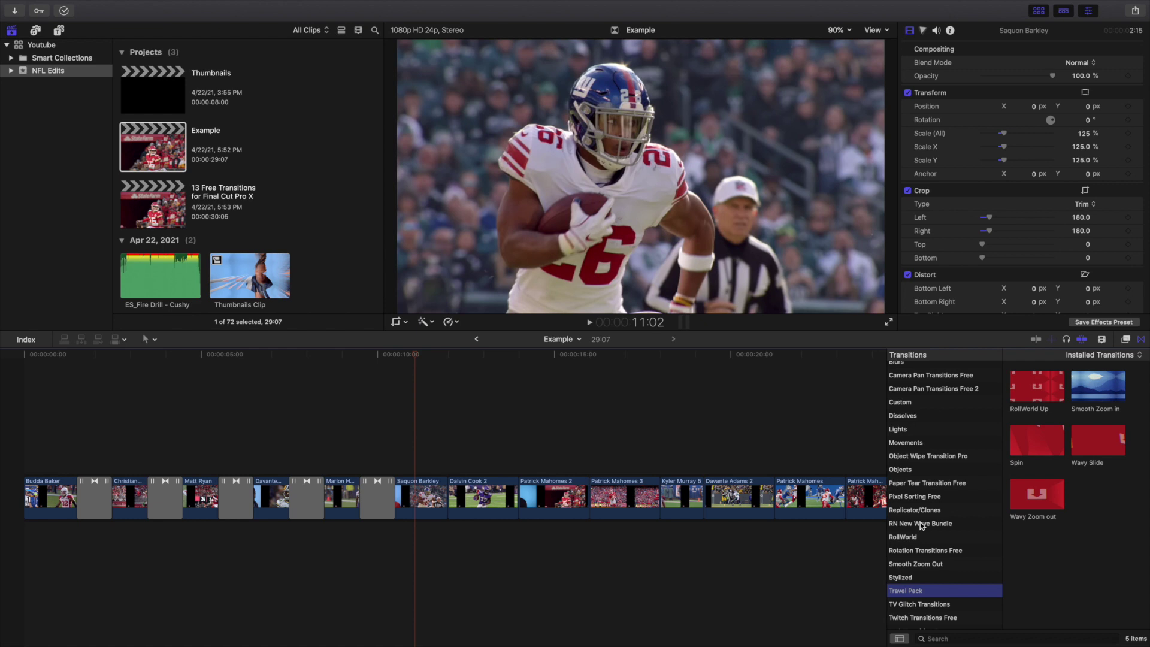
# - Add Travel Pack's Wavy Slide after Saquon Barkley and preview it, then drop TV Glitch Zoom In Flicker after Dalvin Cook 2
pyautogui.scroll(-3, 922, 526)
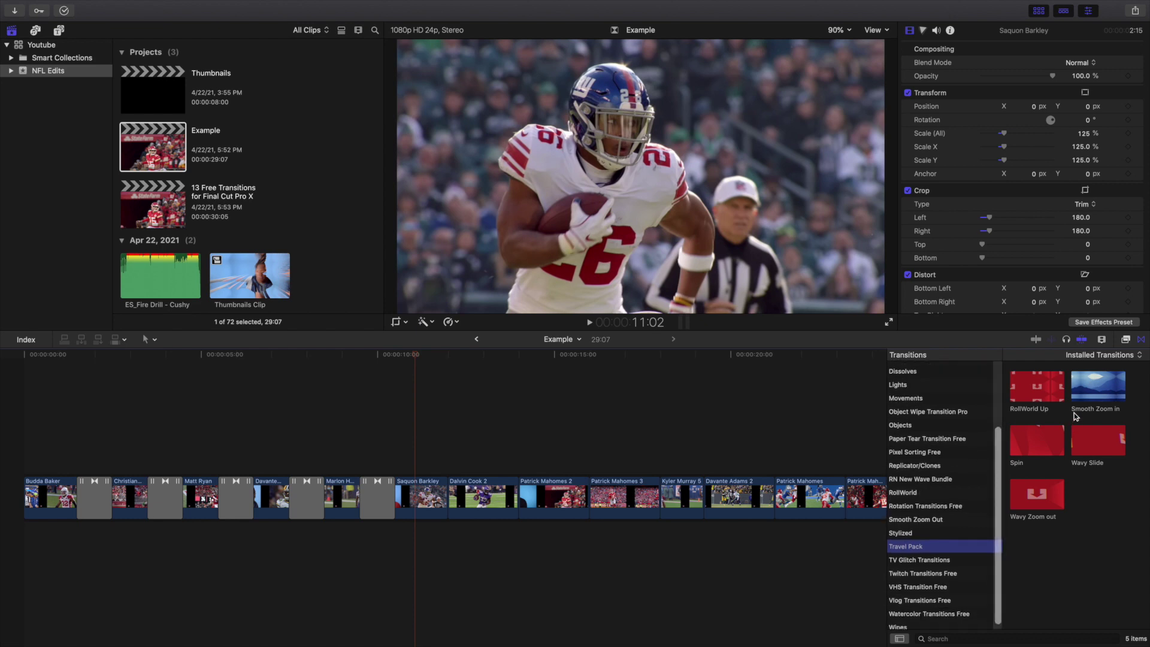
pyautogui.moveTo(1102, 449); pyautogui.dragTo(423, 502)
pyautogui.hscroll(10, 455, 497)
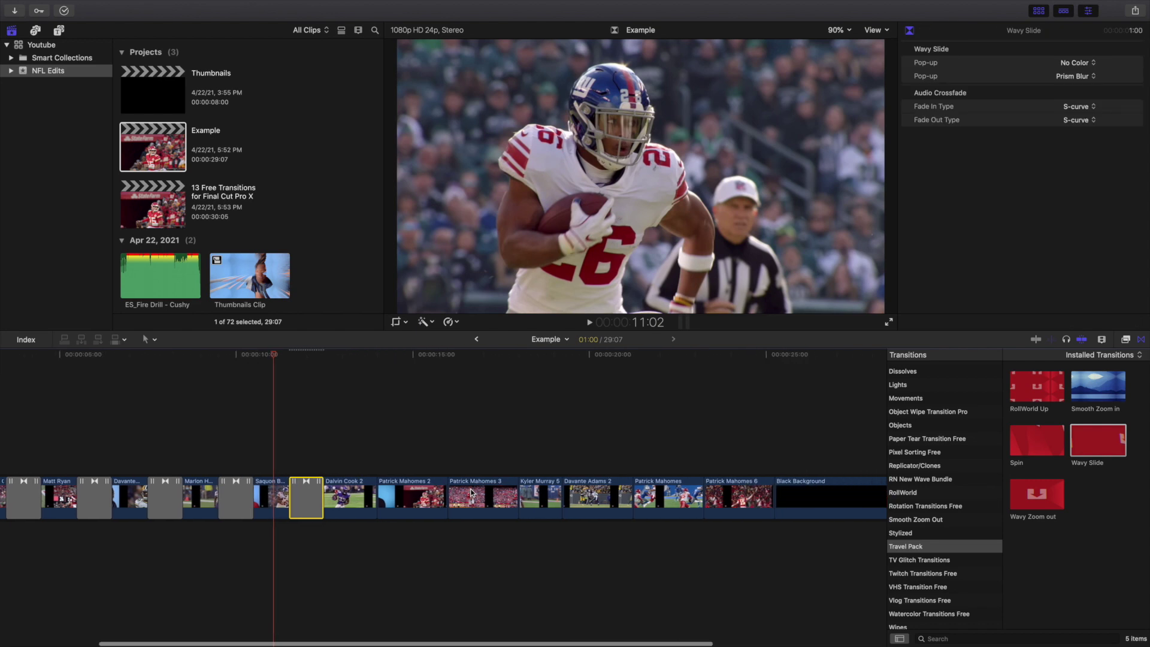
pyautogui.click(142, 461)
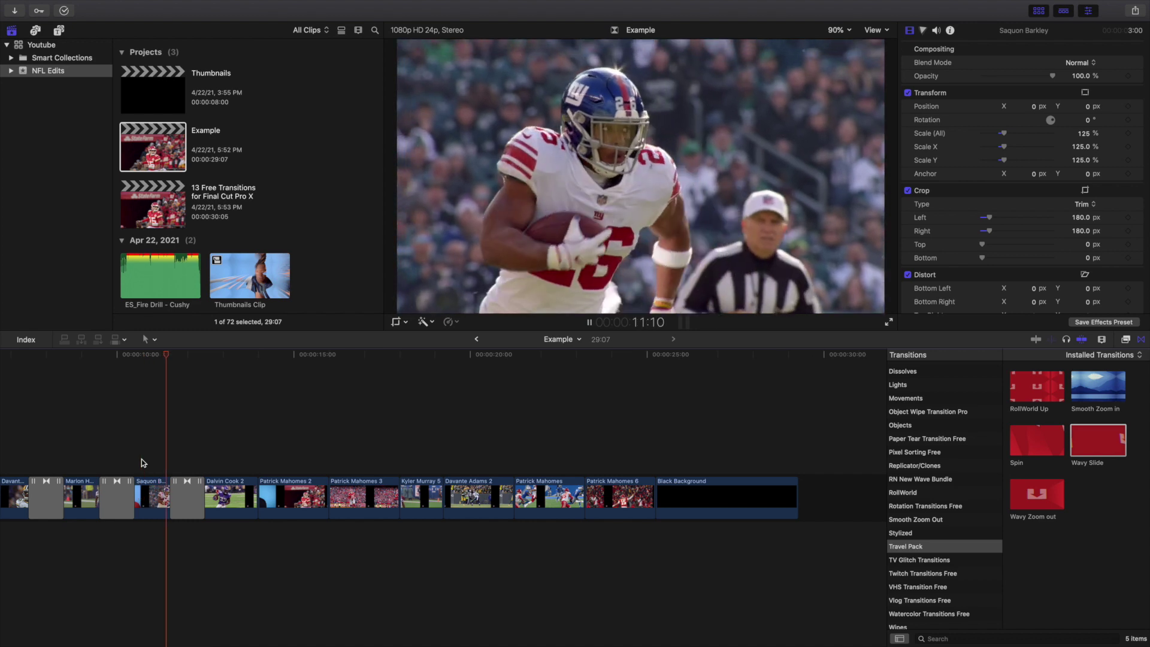
pyautogui.press('space')
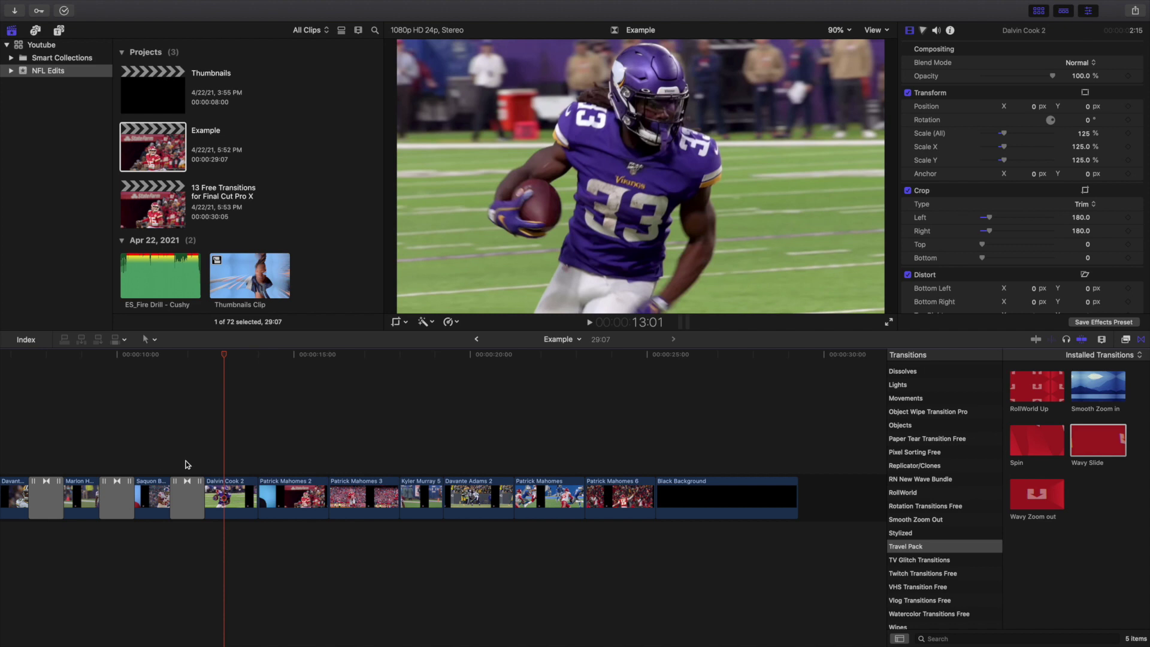
pyautogui.click(934, 560)
pyautogui.moveTo(1031, 407); pyautogui.dragTo(245, 496)
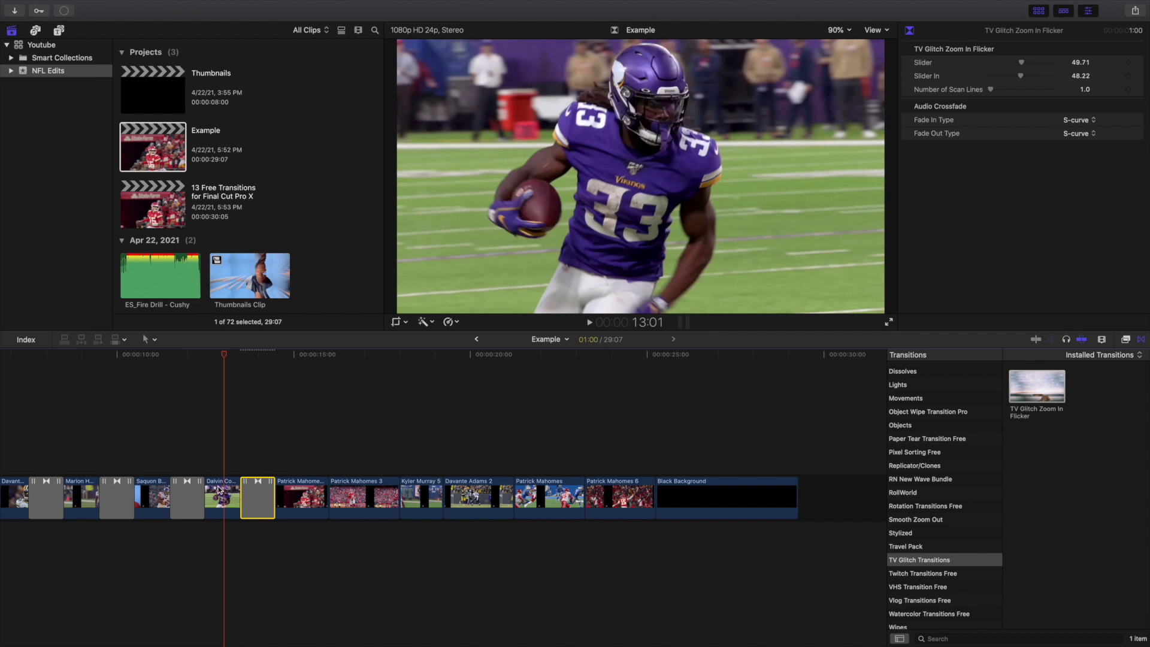
# - Play back the Zoom In Flicker glitch from just before the Dalvin Cook 2 / Patrick Mahomes 2 cut
pyautogui.click(212, 468)
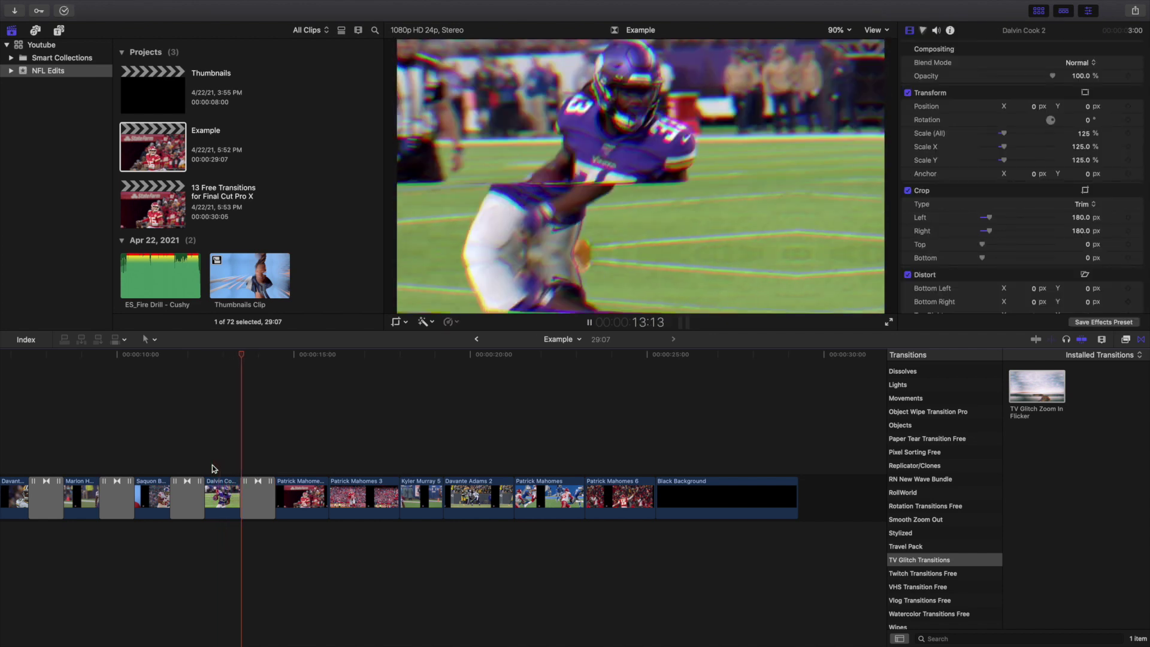
pyautogui.press('space')
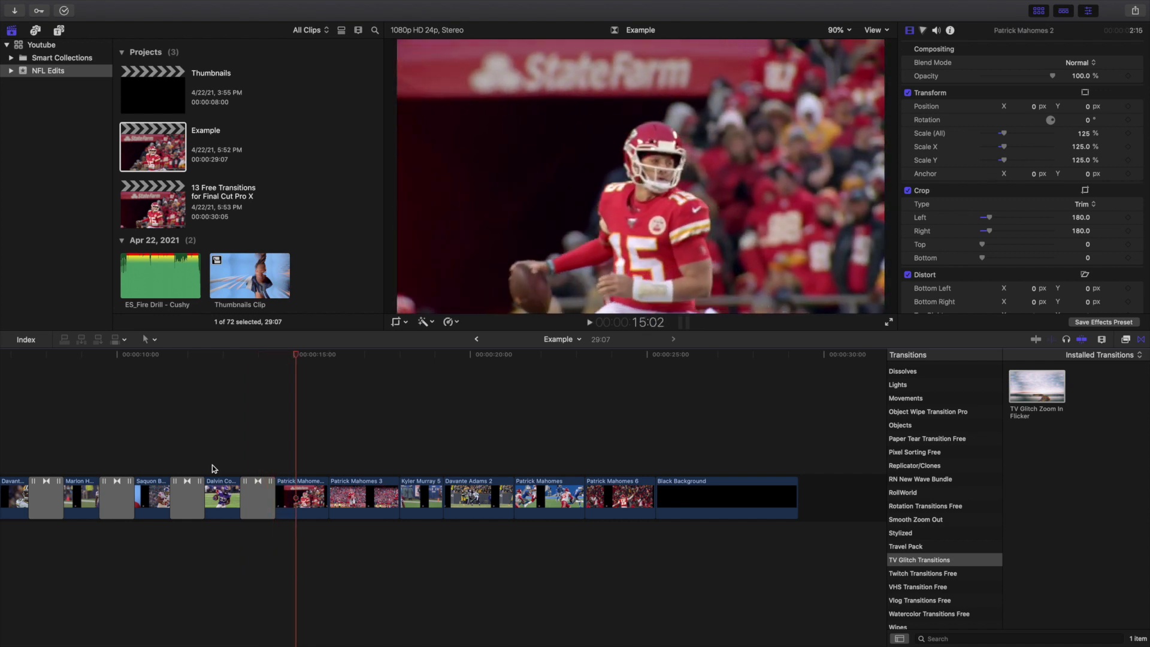
# - Place Twitch Transitions Free '02' between Patrick Mahomes 2 and 3 and play it back
pyautogui.click(920, 572)
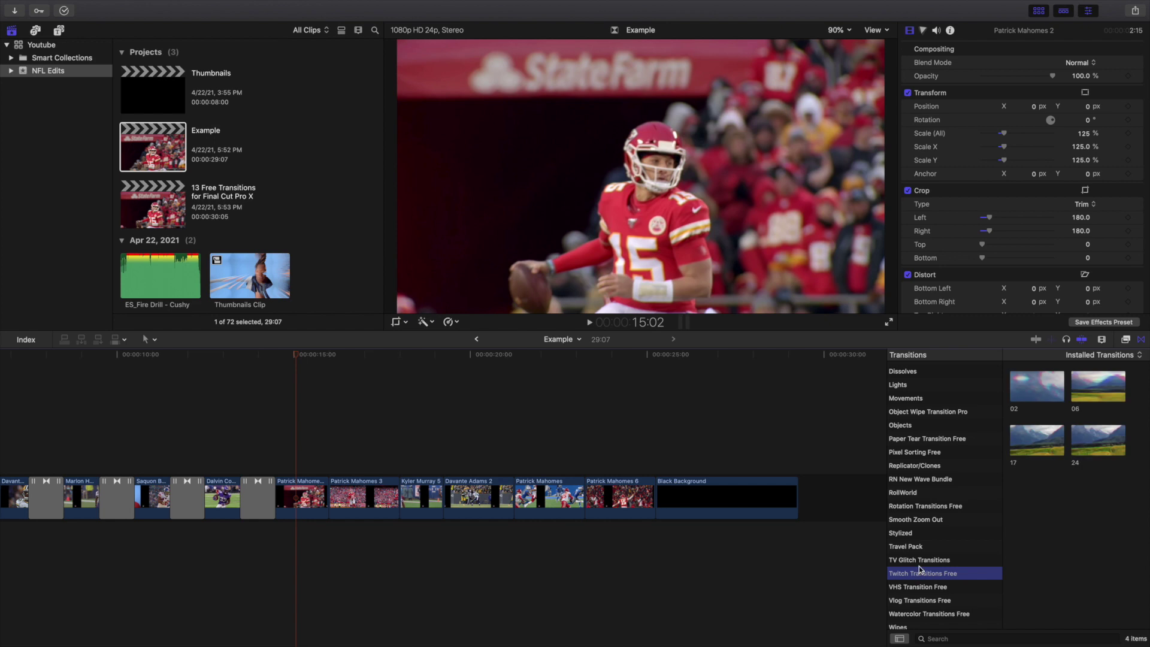
pyautogui.moveTo(1030, 383); pyautogui.dragTo(329, 497)
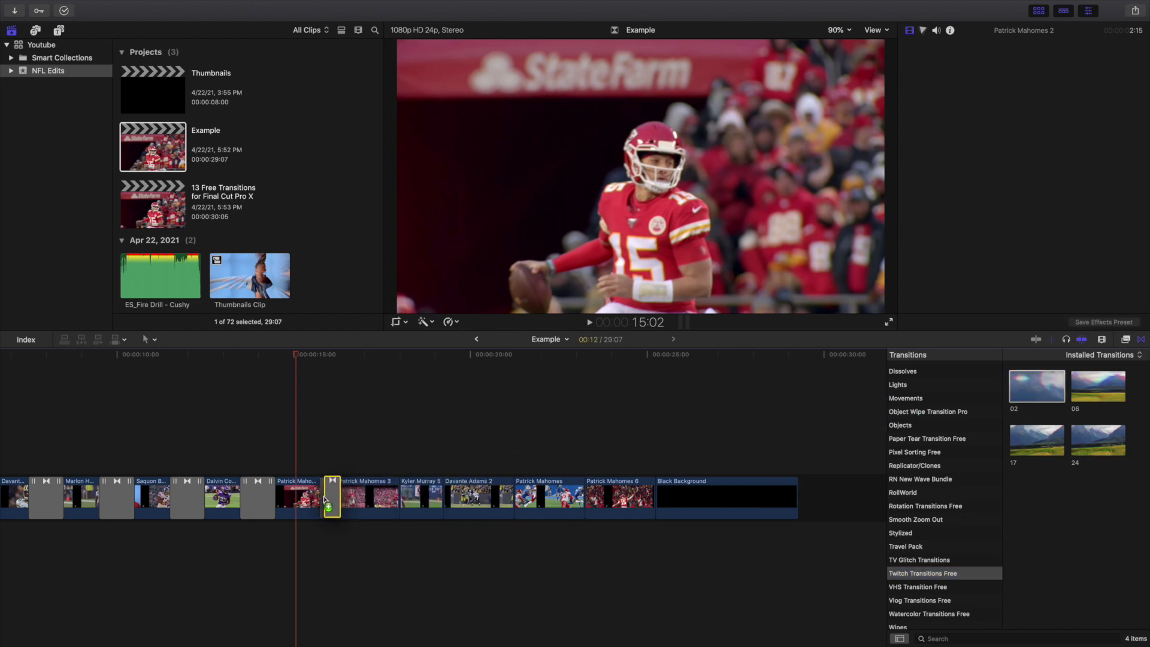
pyautogui.click(276, 440)
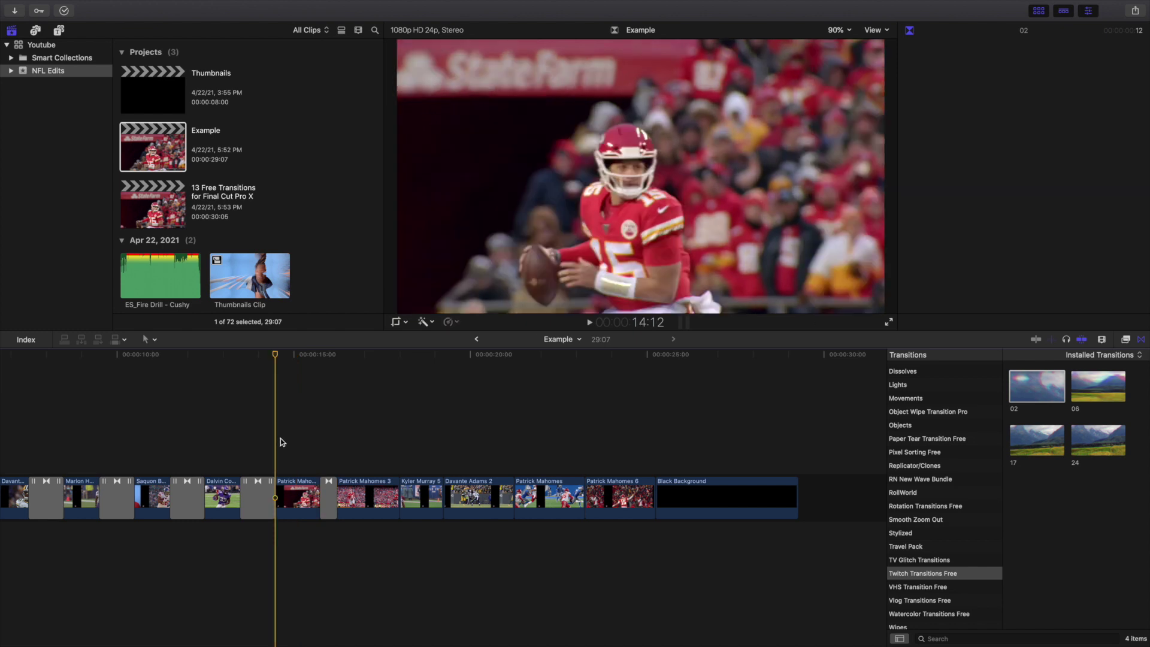
pyautogui.press('space')
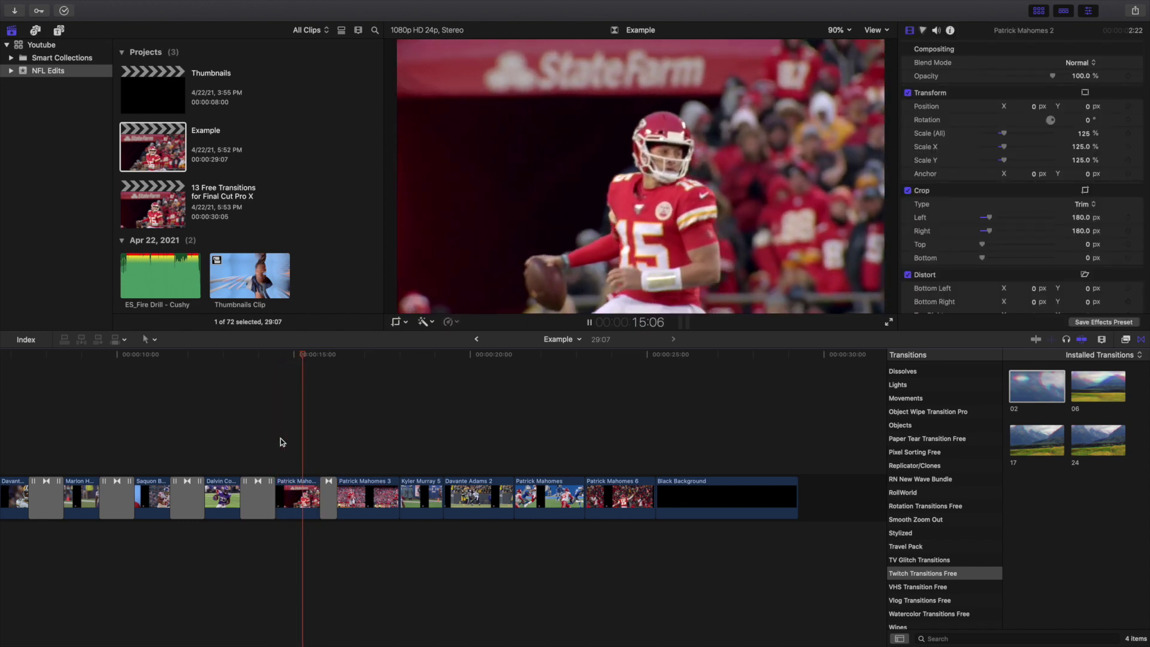
pyautogui.press('space')
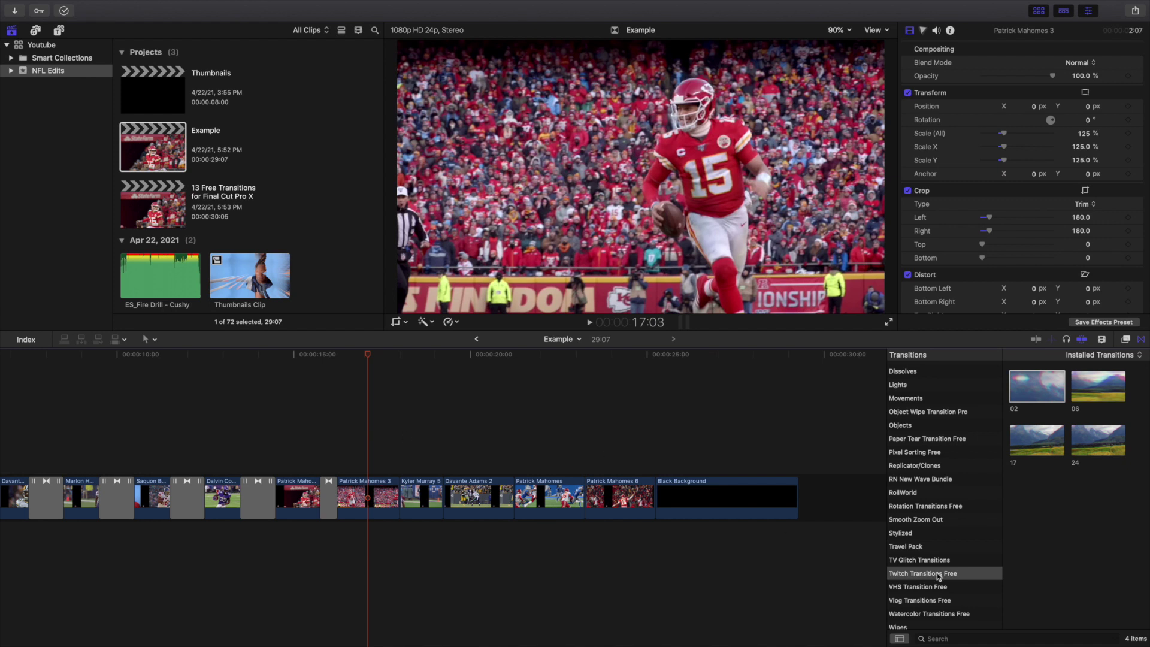
# - Add VHS Transition Free's Slide Down between Patrick Mahomes 3 and Kyler Murray 5
pyautogui.click(903, 586)
pyautogui.moveTo(1028, 396); pyautogui.dragTo(385, 495)
pyautogui.click(344, 465)
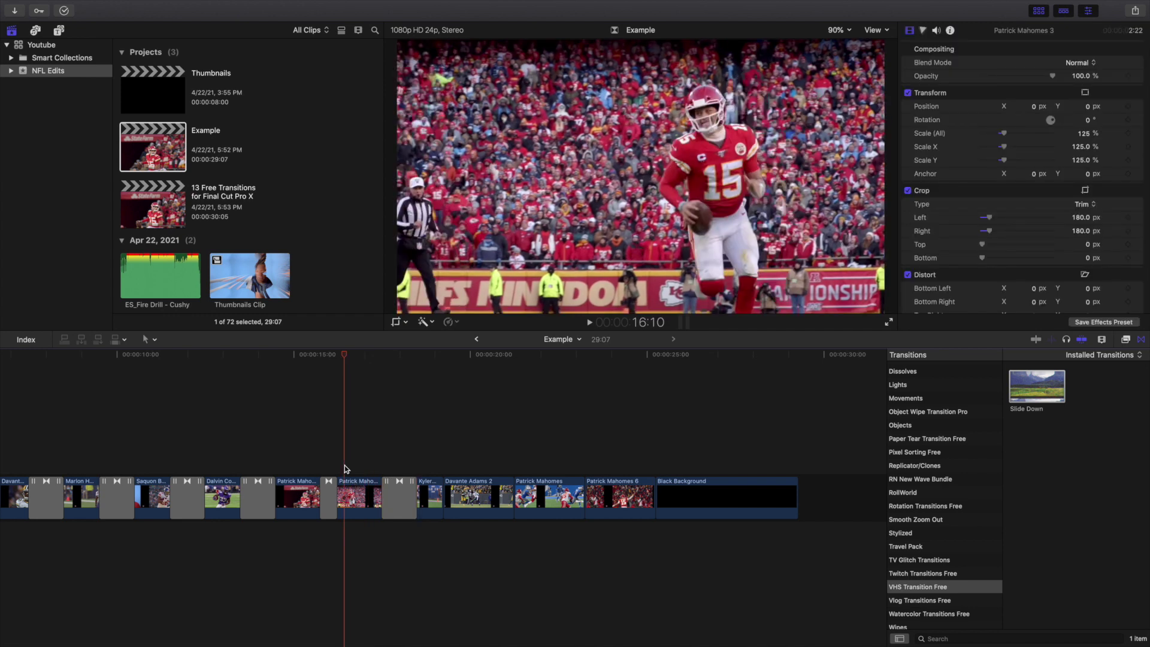
# - Play back the Slide Down transition to preview it
pyautogui.press('space')
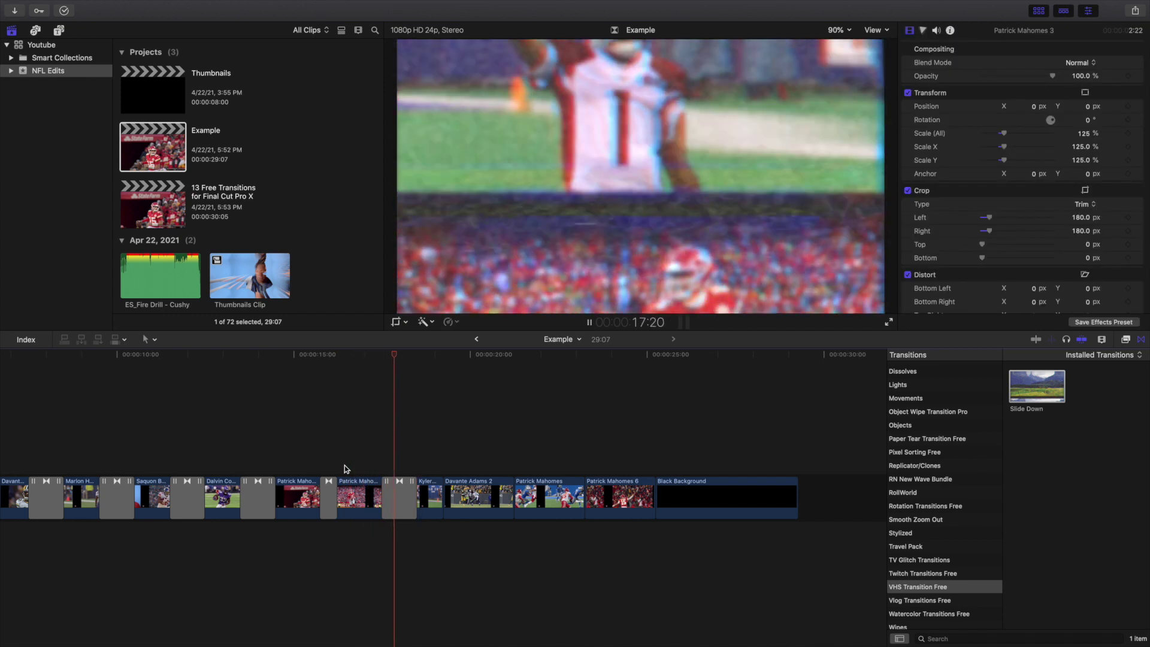
pyautogui.press('space')
pyautogui.hscroll(5, 382, 465)
pyautogui.hscroll(-1, 382, 465)
# - Add Vlog Slide Up between Kyler Murray 5 and Davante Adams 2, preview it, then show Watercolor transitions
pyautogui.click(925, 600)
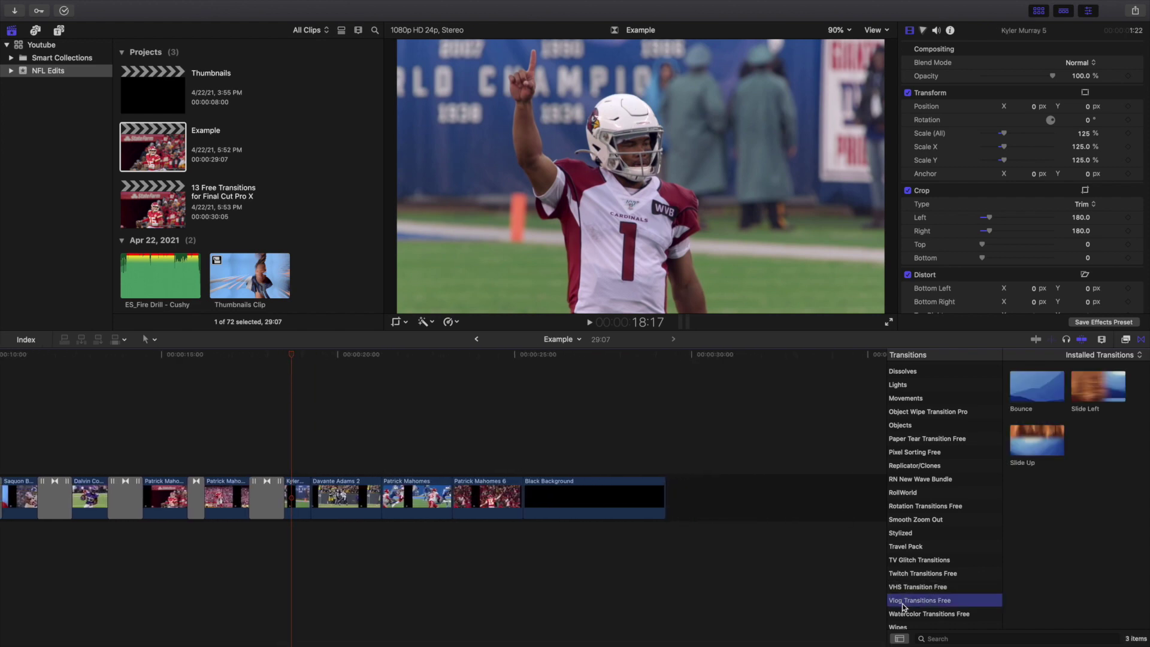
pyautogui.moveTo(1037, 440); pyautogui.dragTo(307, 486)
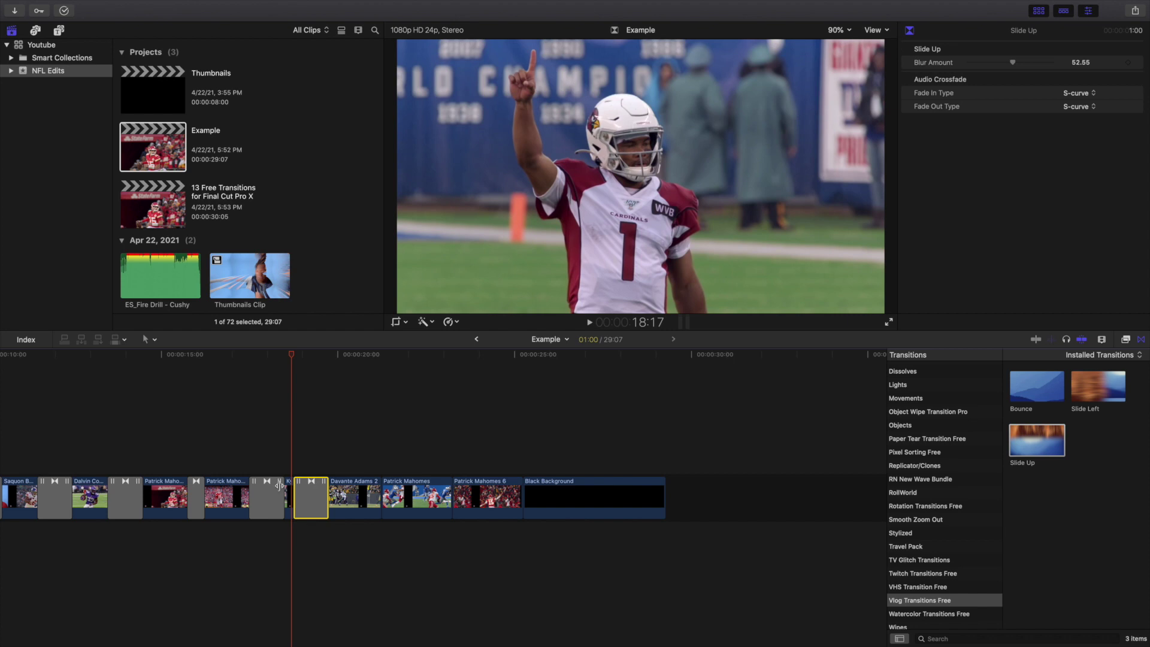
pyautogui.click(285, 460)
pyautogui.press('space')
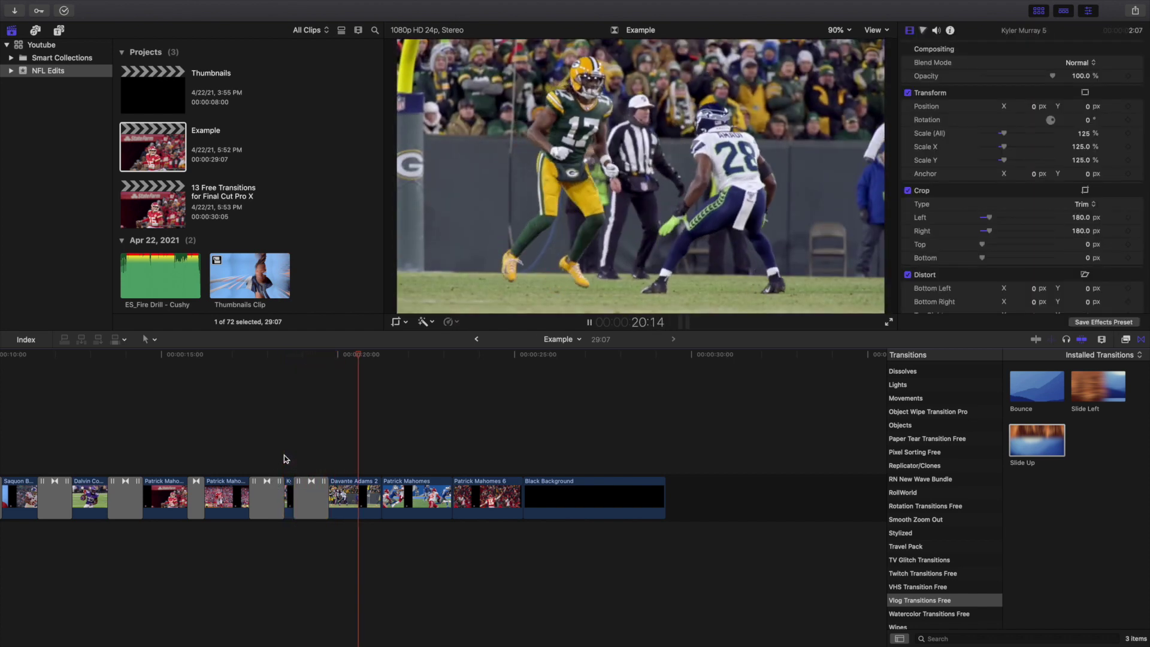
pyautogui.press('space')
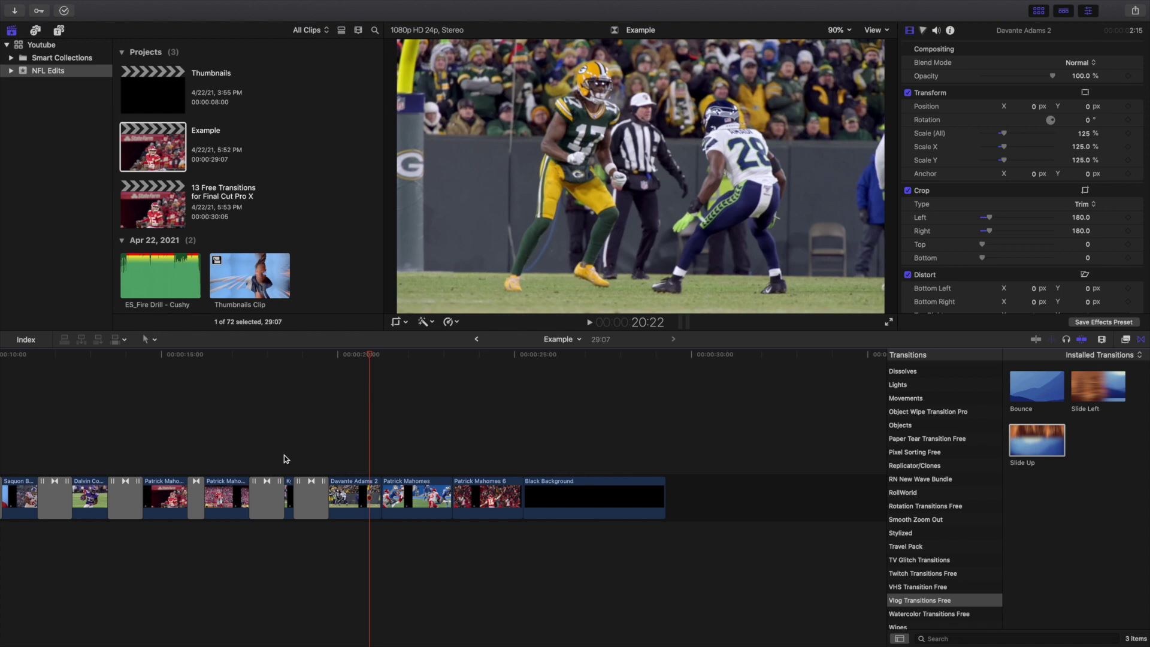
pyautogui.scroll(-1, 901, 566)
pyautogui.click(928, 603)
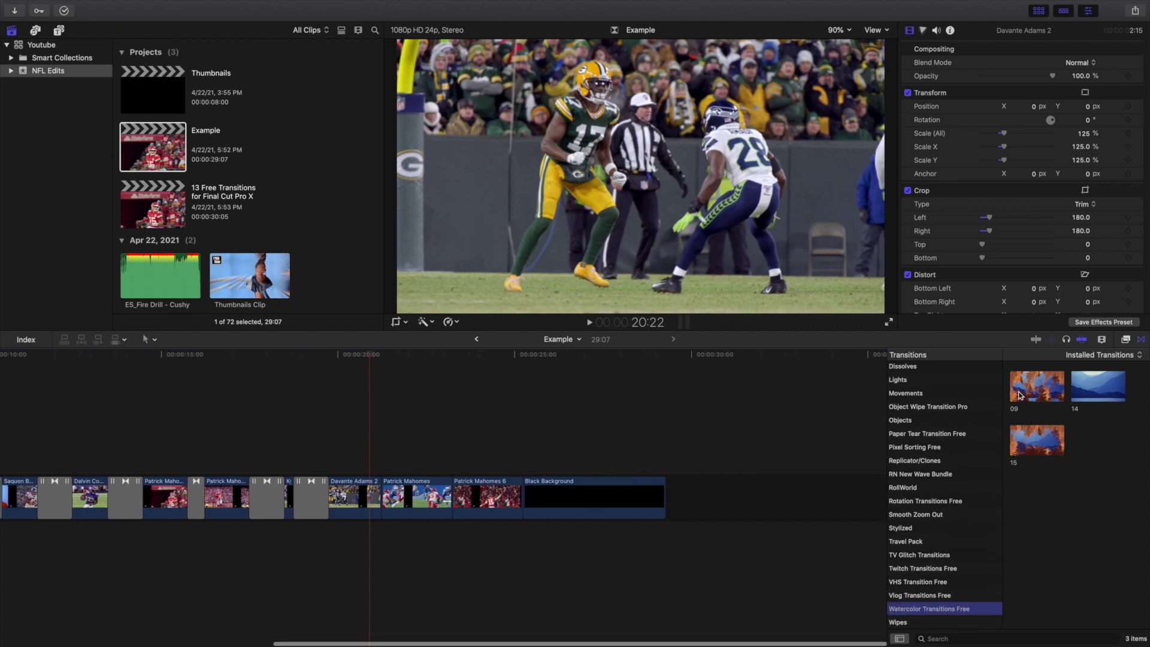
# - Place Watercolor transition 09 between Davante Adams 2 and Patrick Mahomes, preview it, and zoom in
pyautogui.moveTo(1036, 386); pyautogui.dragTo(371, 490)
pyautogui.click(334, 460)
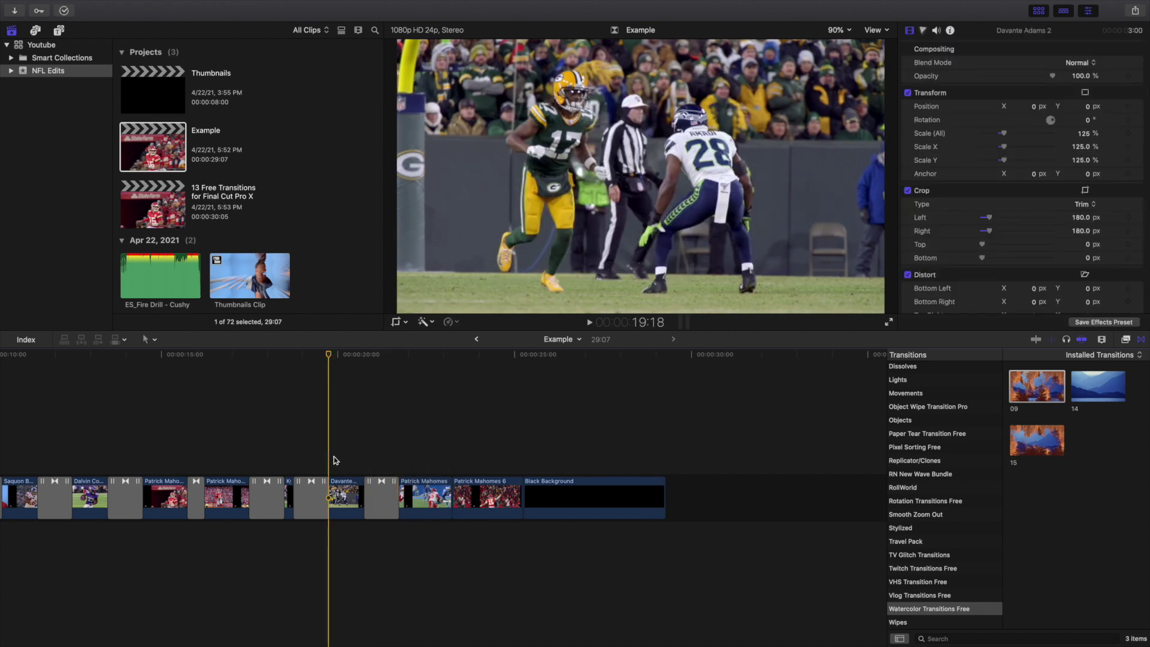
pyautogui.press('space')
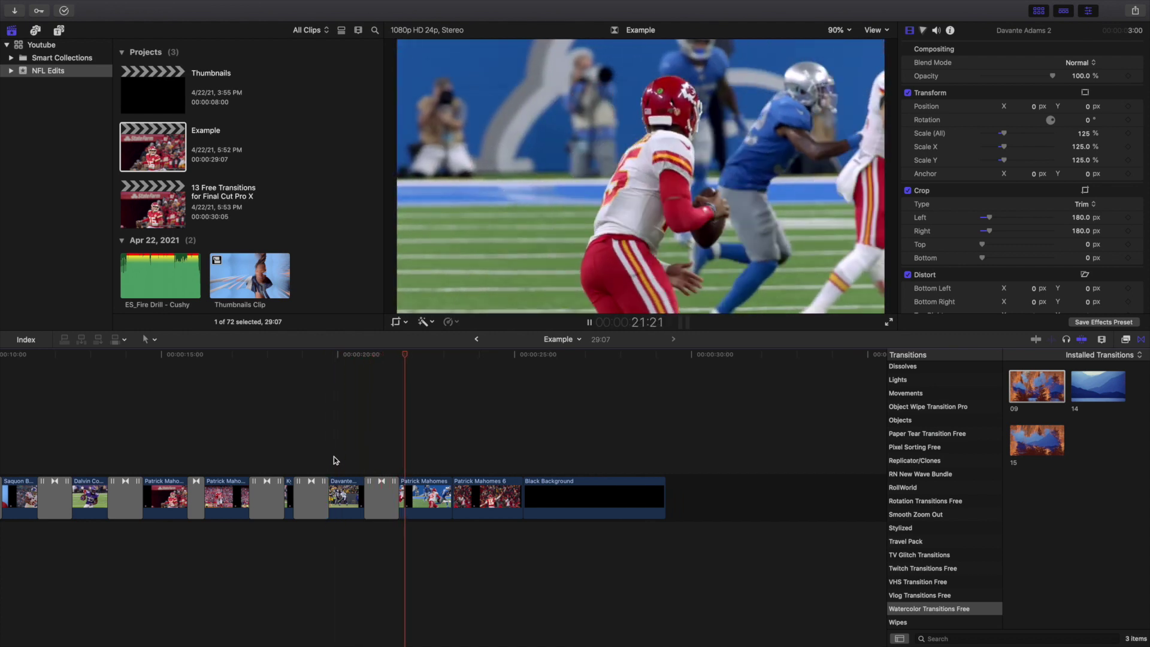
pyautogui.press('space')
pyautogui.hscroll(2, 400, 459)
pyautogui.hscroll(-2, 400, 460)
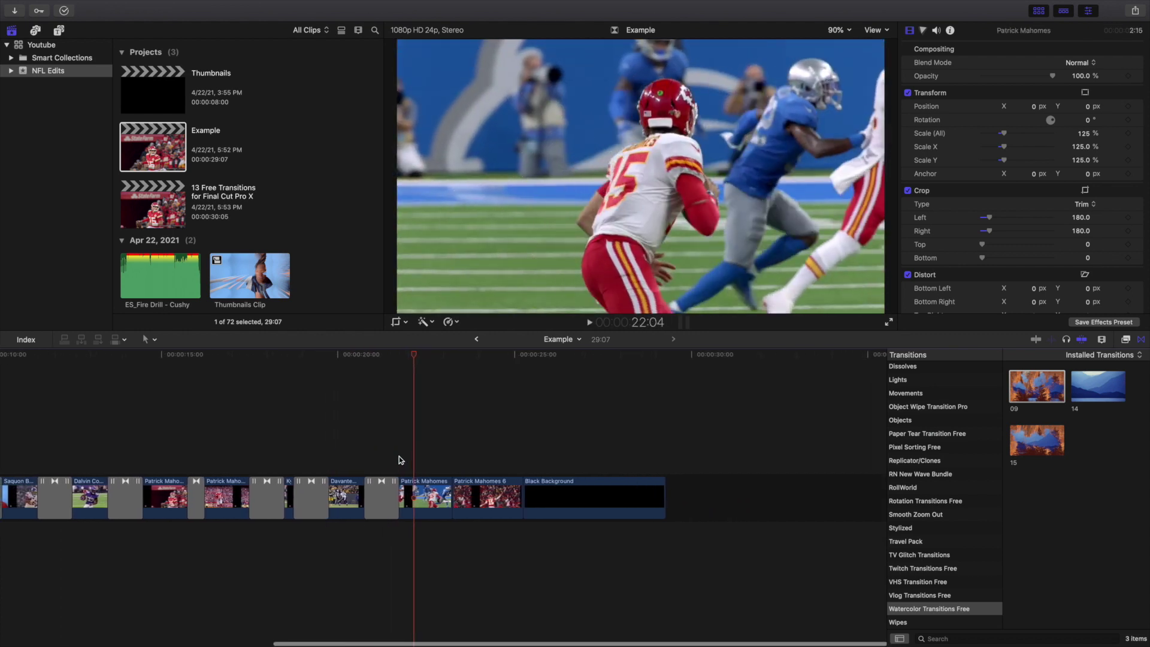
pyautogui.press('super+equal')
pyautogui.press('super+equal')
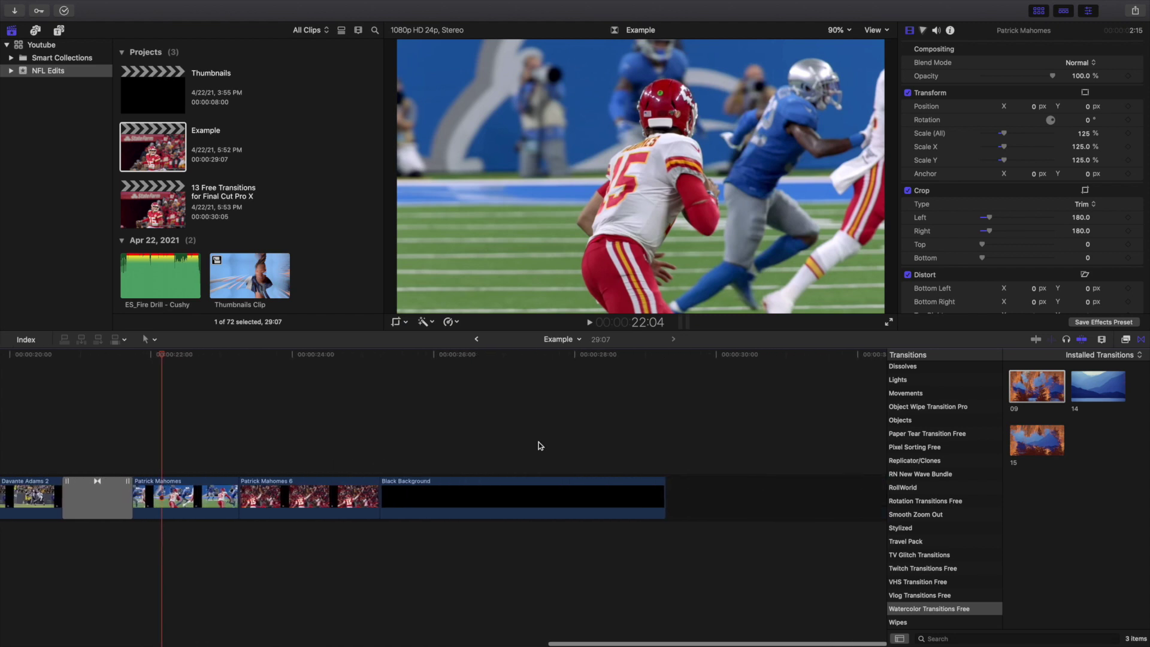
pyautogui.scroll(5, 905, 390)
# - Drop a Cross Dissolve from All transitions between Patrick Mahomes and Patrick Mahomes 6, previewing it twice
pyautogui.click(914, 369)
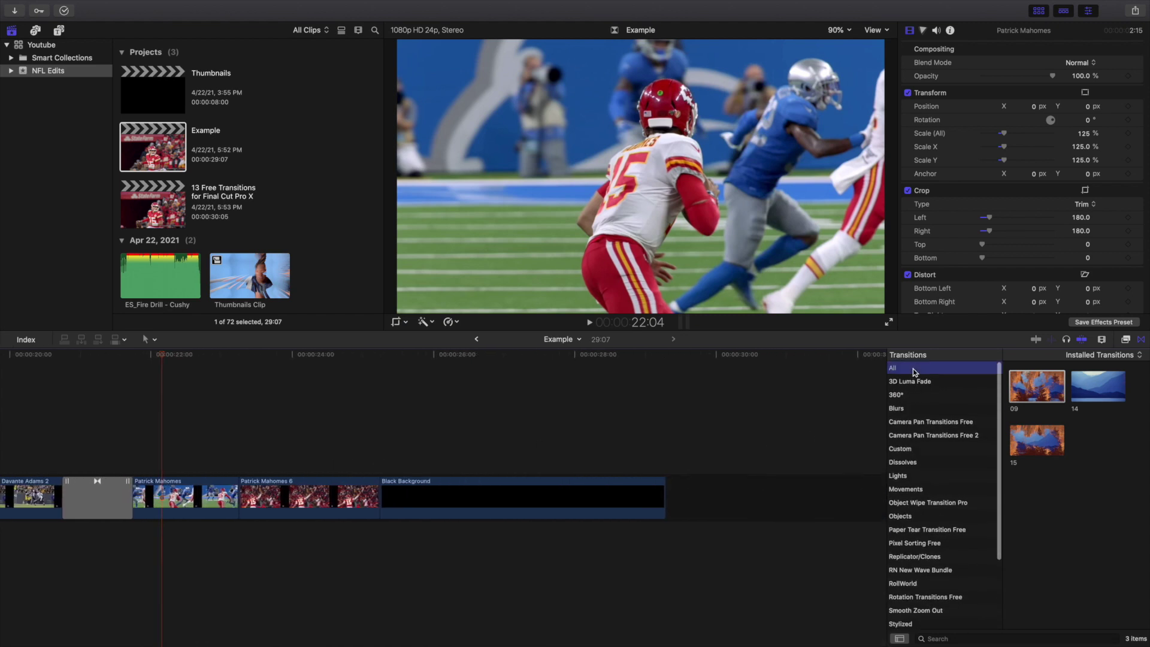
pyautogui.moveTo(1042, 388); pyautogui.dragTo(215, 486)
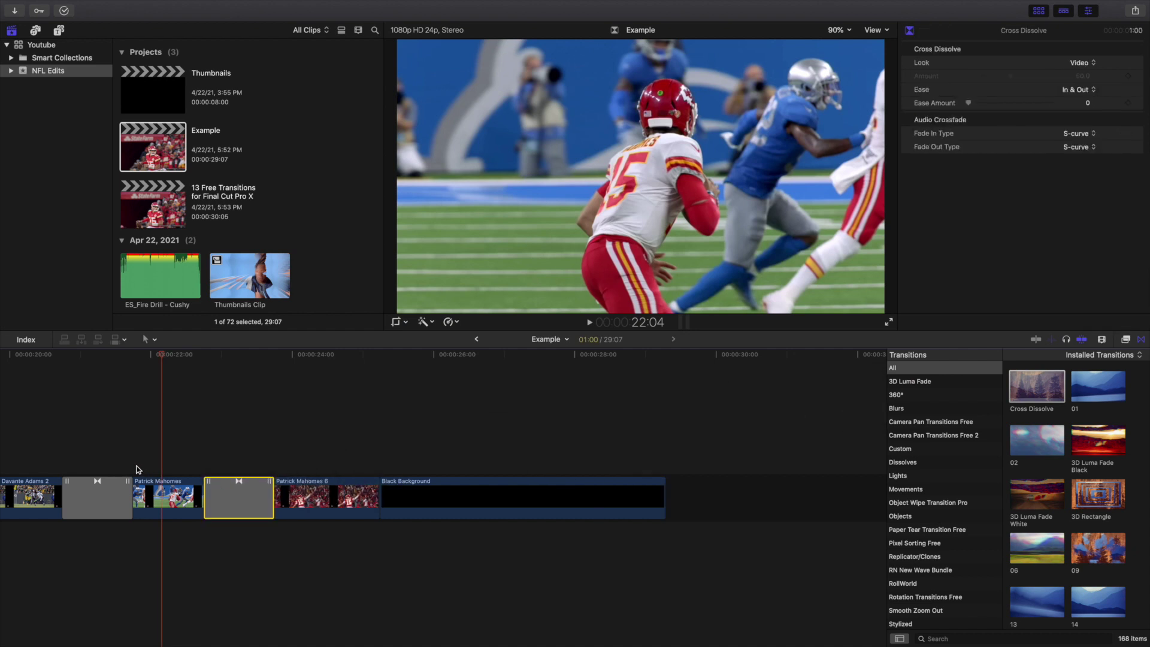
pyautogui.click(137, 468)
pyautogui.press('space')
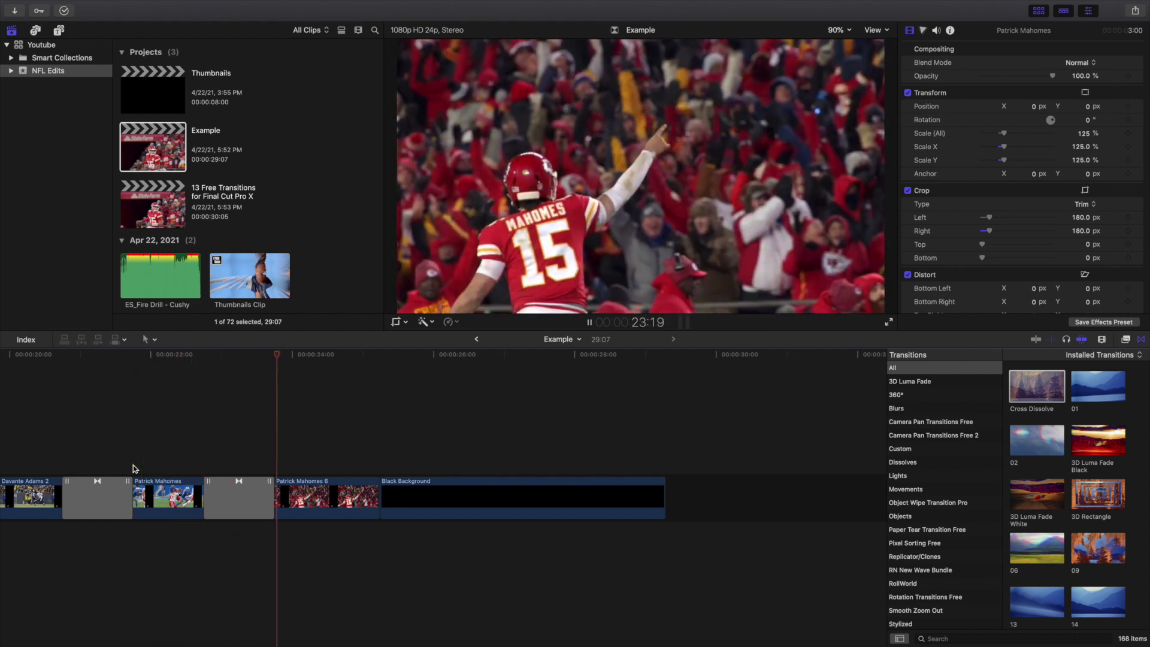
pyautogui.press('space')
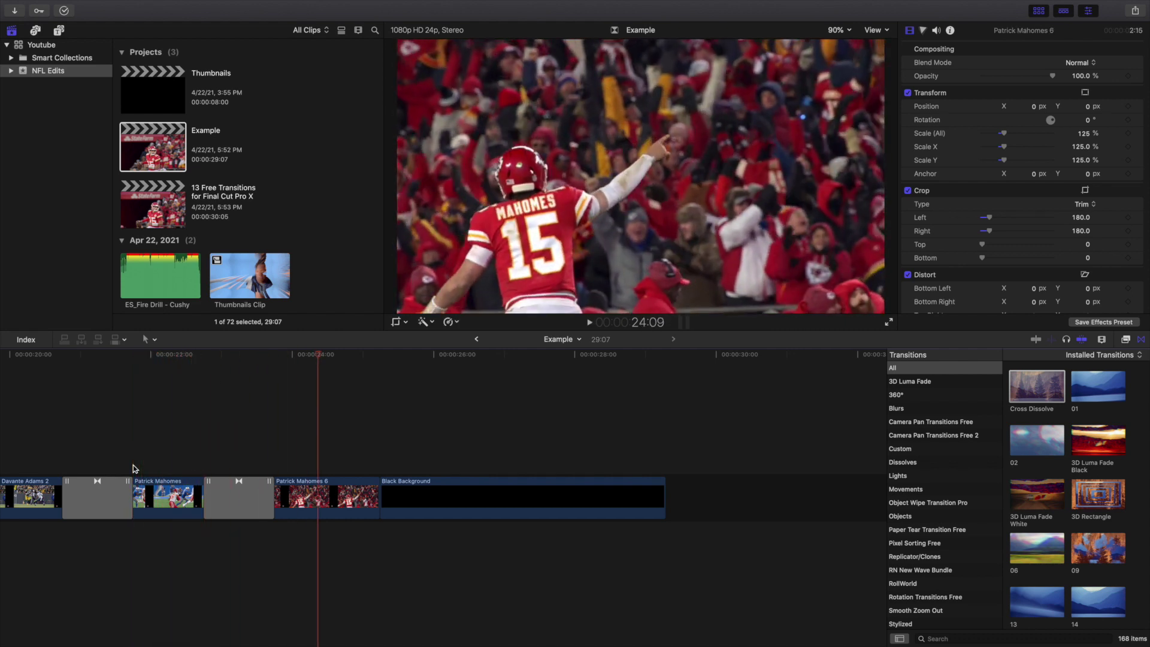
pyautogui.click(162, 469)
pyautogui.press('space')
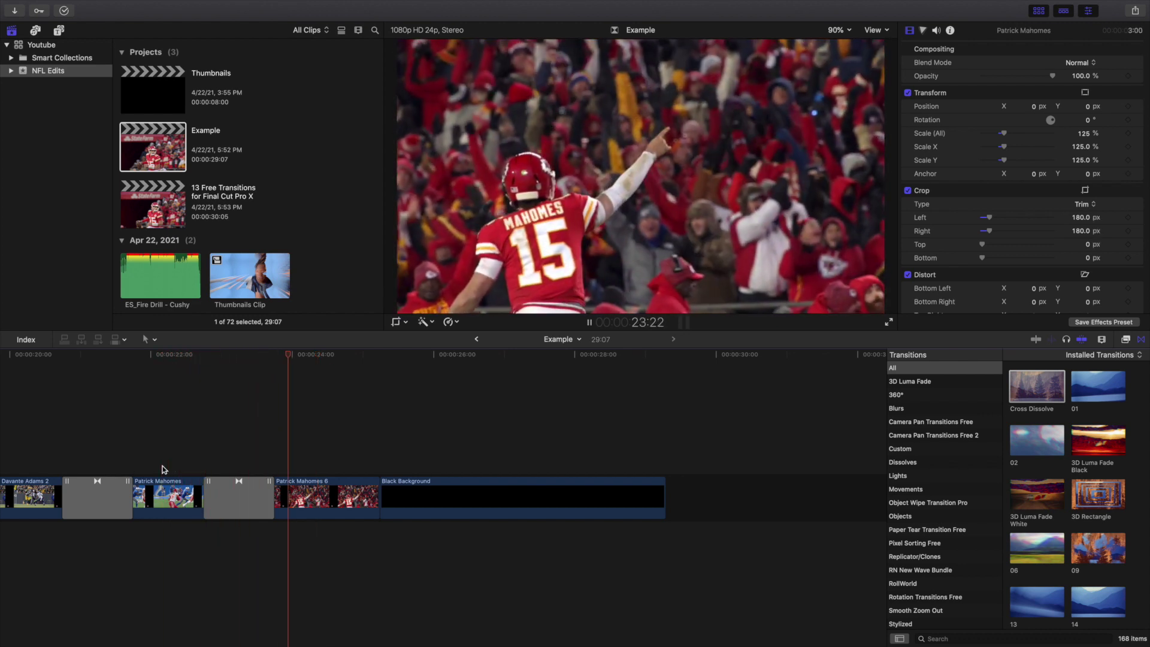
pyautogui.press('space')
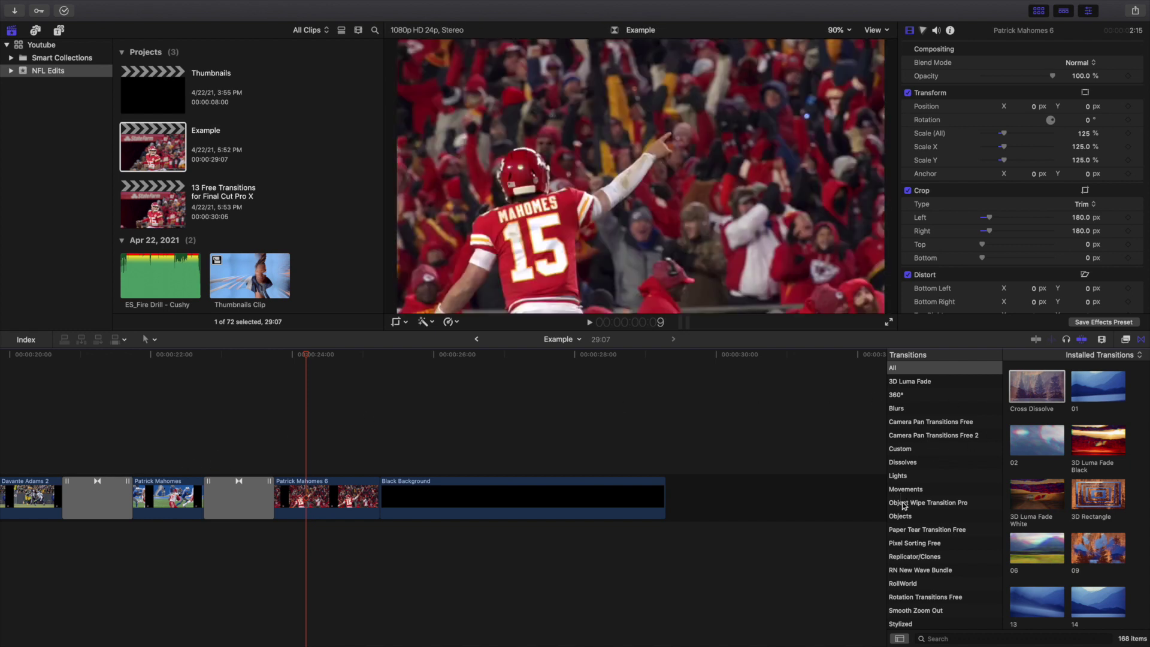
# - Add Lights Bloom before Black Background, preview it, then fit the timeline and return to the start
pyautogui.click(902, 475)
pyautogui.moveTo(1030, 395); pyautogui.dragTo(372, 488)
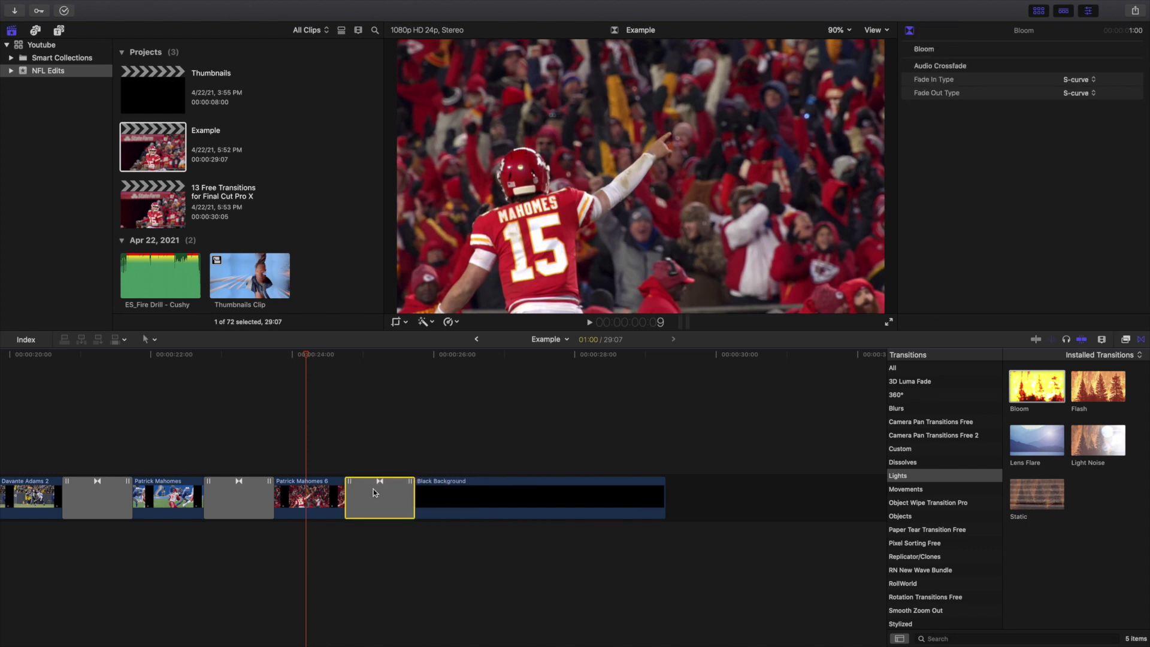
pyautogui.click(286, 457)
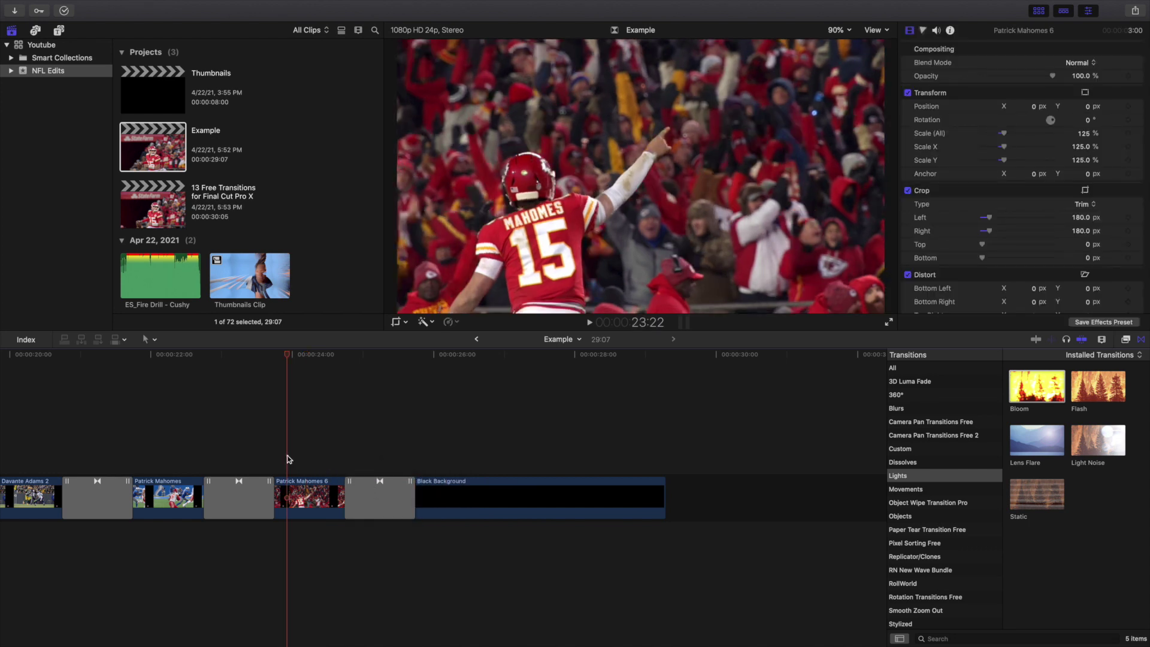
pyautogui.press('space')
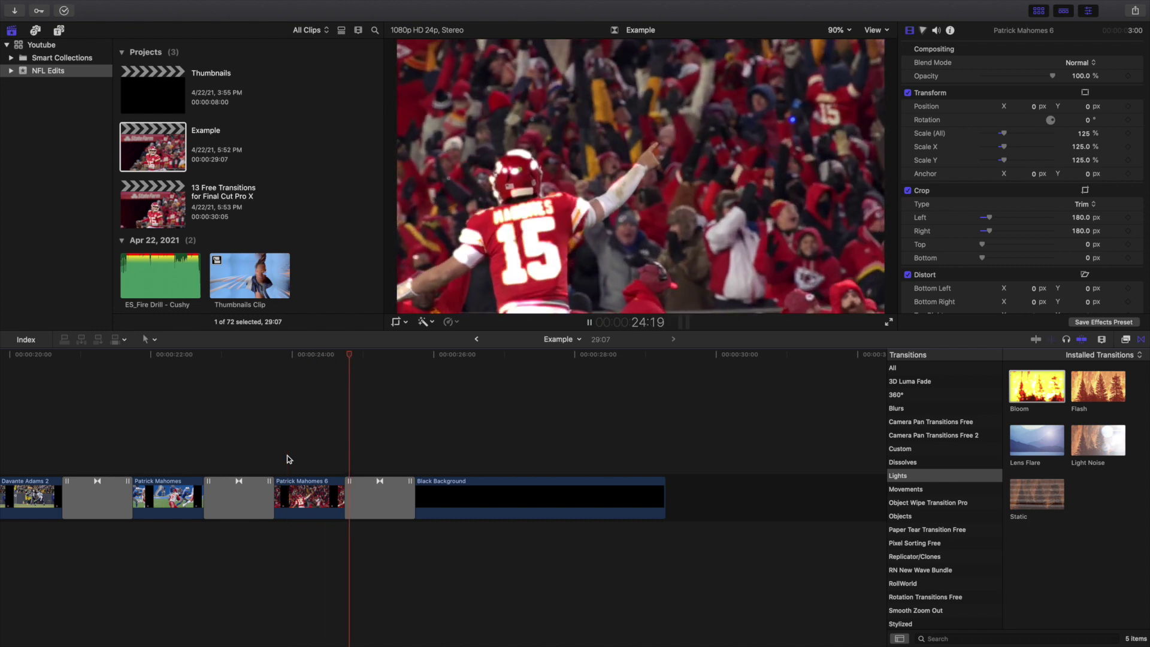
pyautogui.press('space')
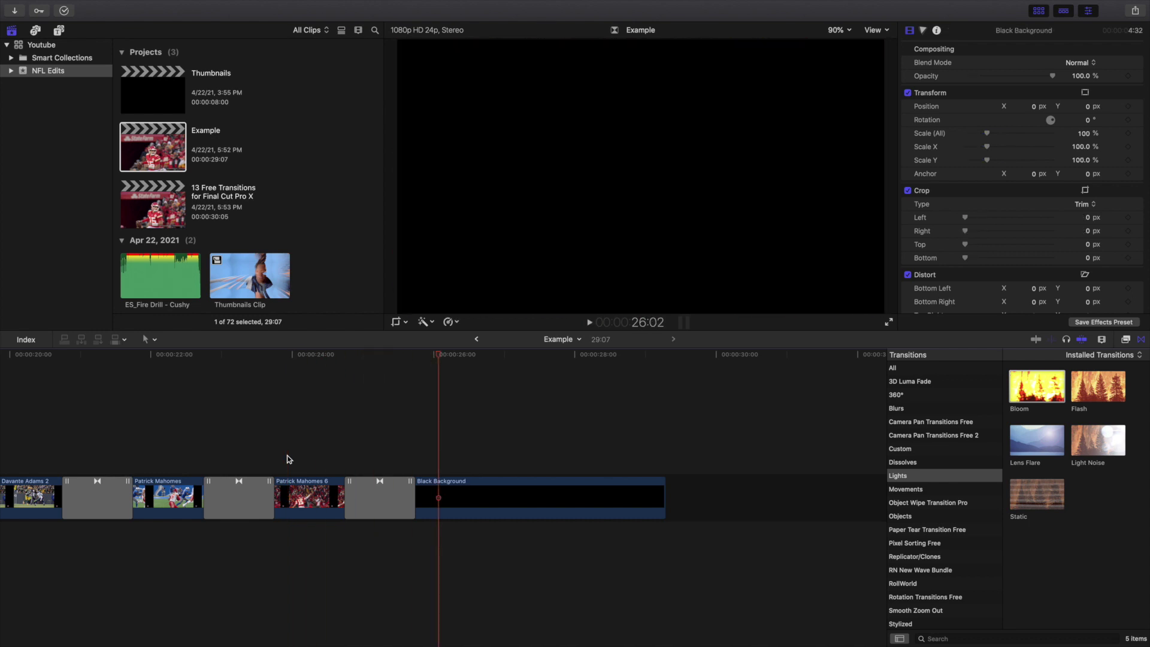
pyautogui.hotkey('shift', 'z')
pyautogui.press('Home')
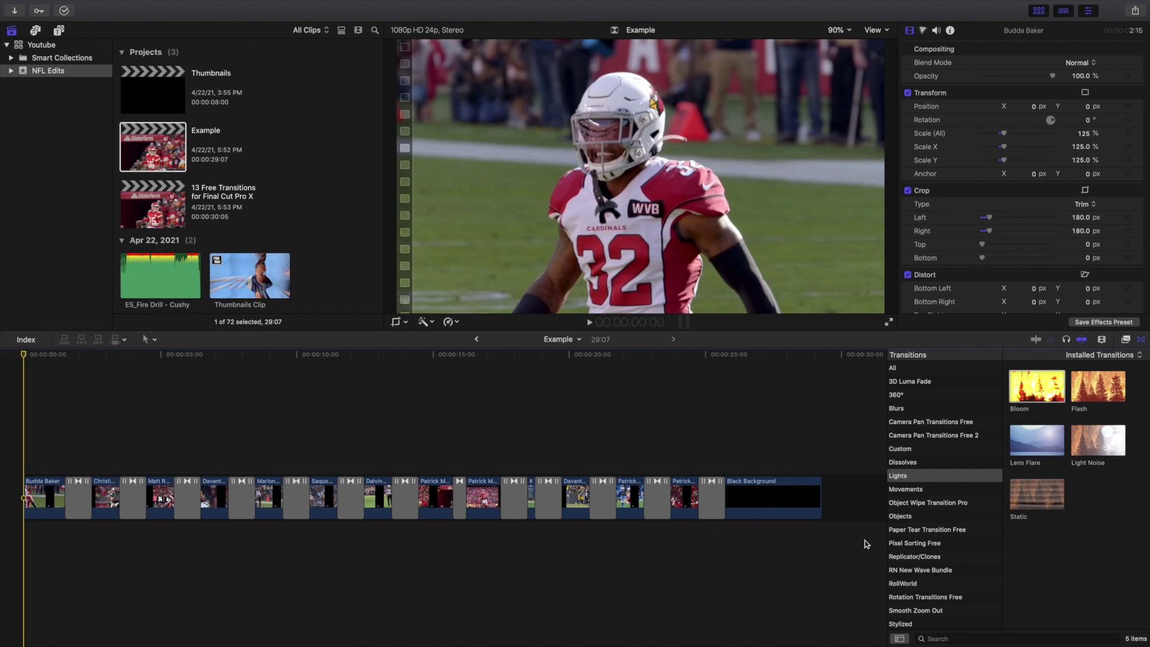
# - Browse the 3D Luma Fade, Camera Pan, Pixel Sorting, Rotation, Smooth Zoom Out and Travel Pack transitions
pyautogui.click(911, 383)
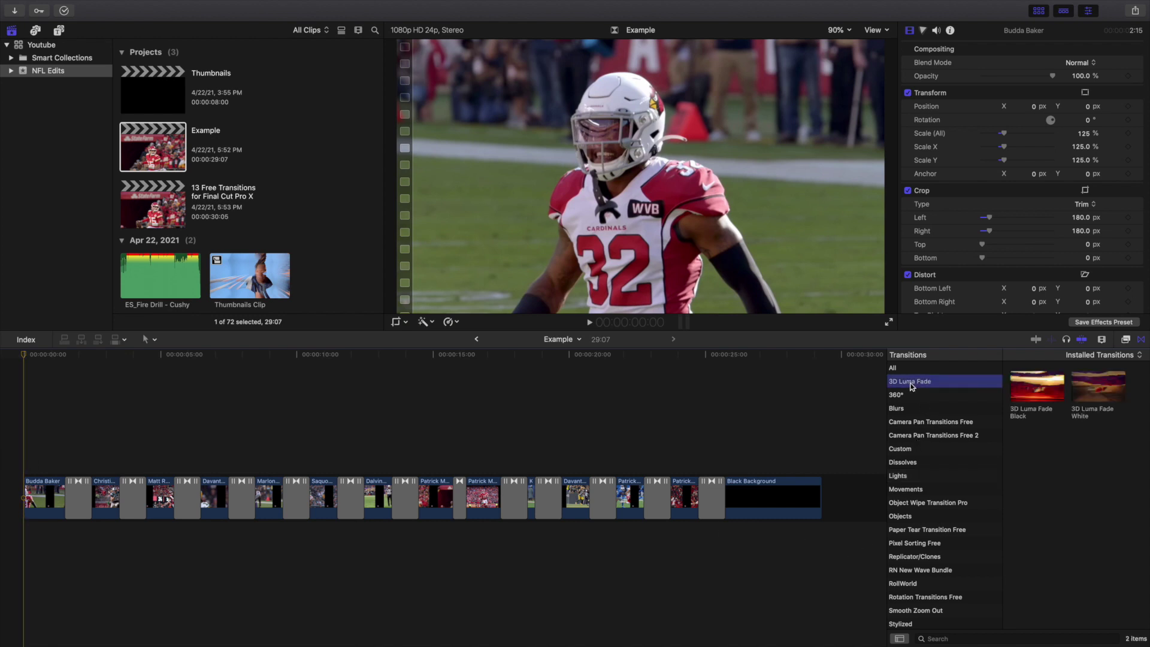
pyautogui.click(903, 423)
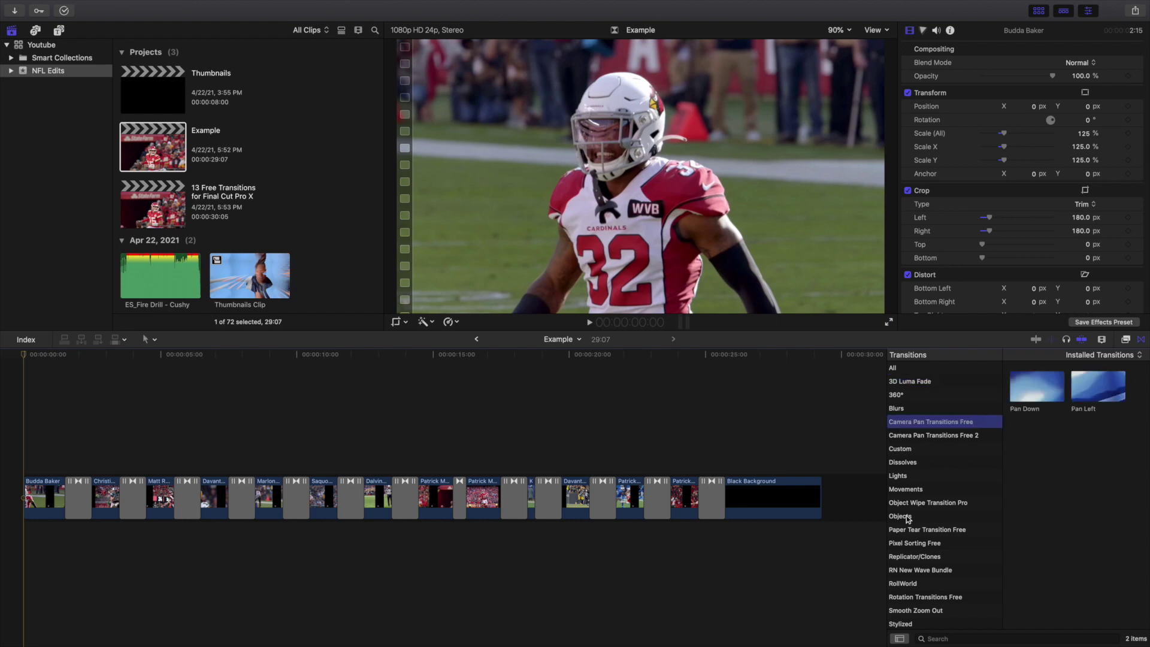
pyautogui.click(923, 544)
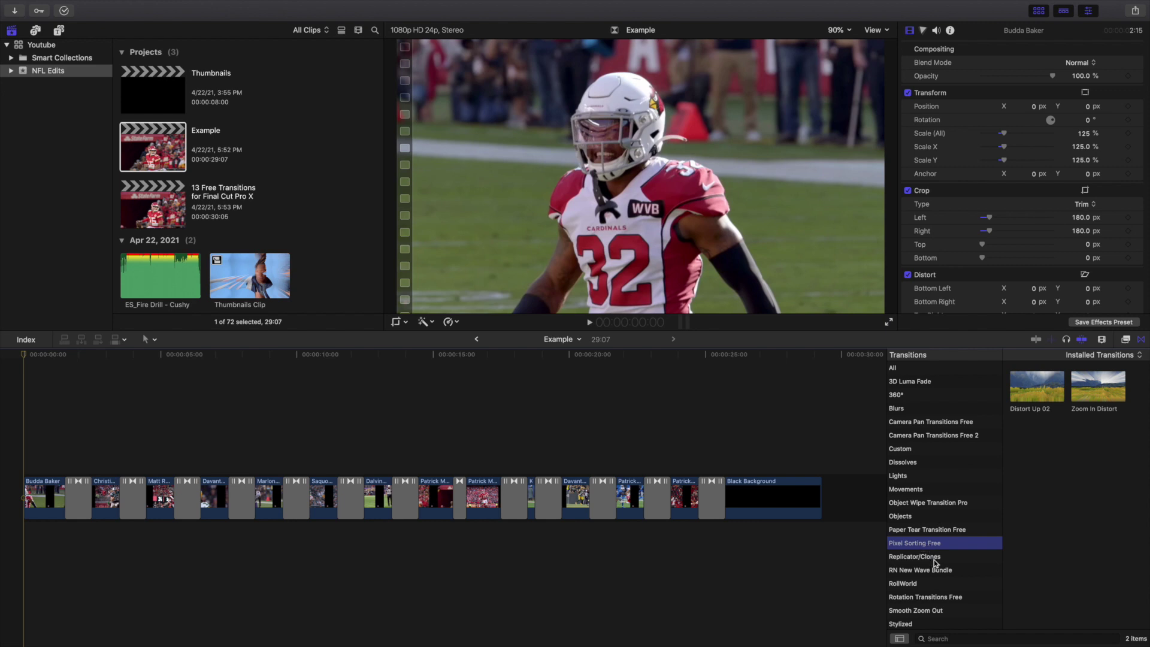
pyautogui.click(925, 597)
pyautogui.scroll(-5, 928, 546)
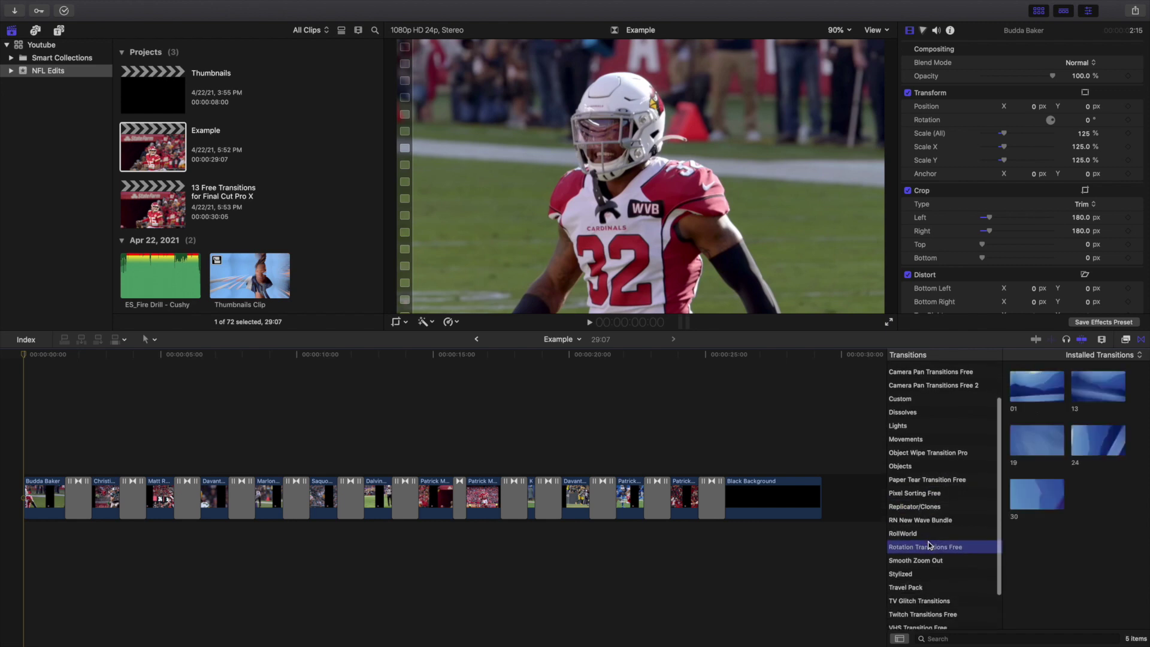
pyautogui.click(926, 545)
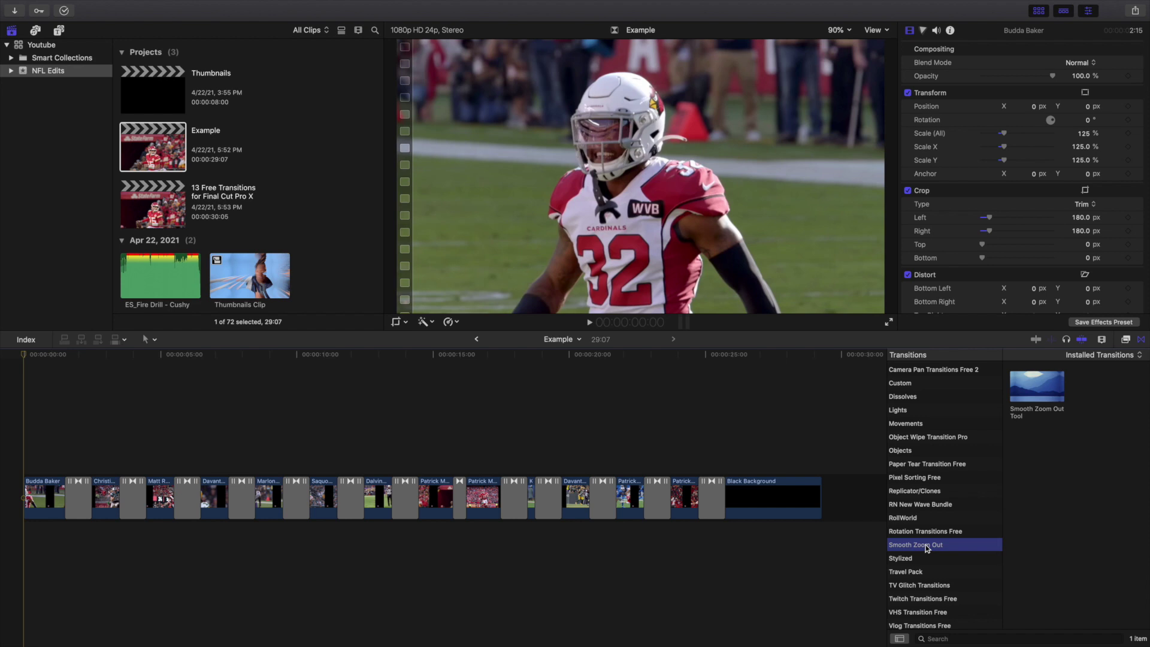
pyautogui.click(927, 571)
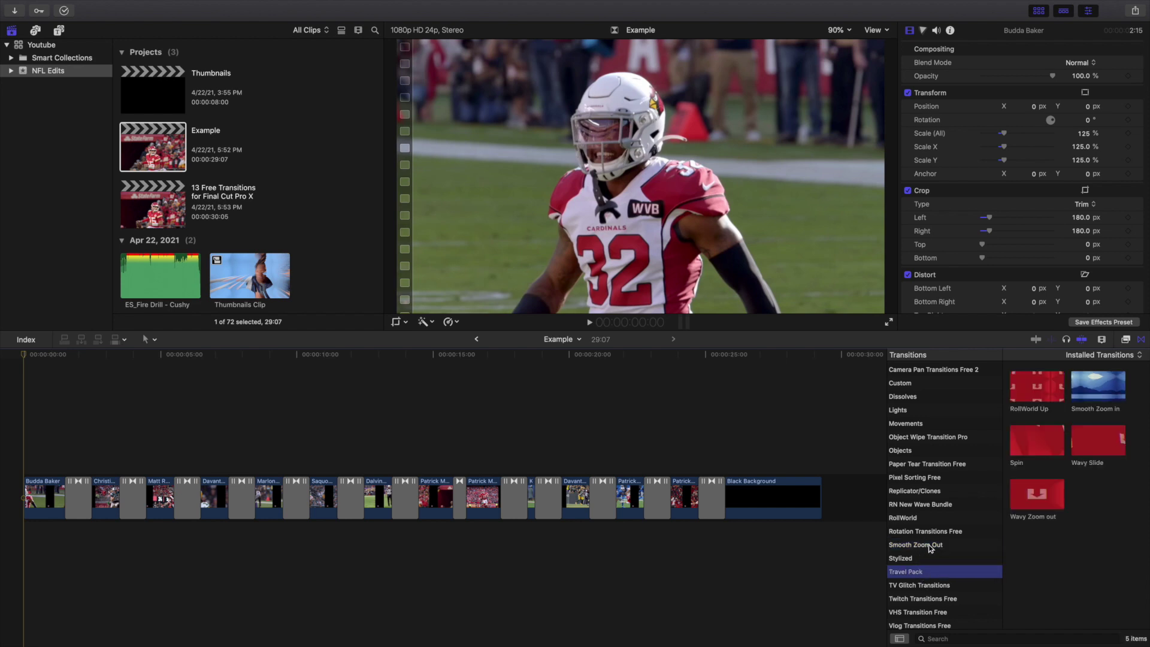
# - Browse the TV Glitch, Twitch, VHS, Vlog and Watercolor transition sets
pyautogui.scroll(-2, 926, 554)
pyautogui.click(926, 556)
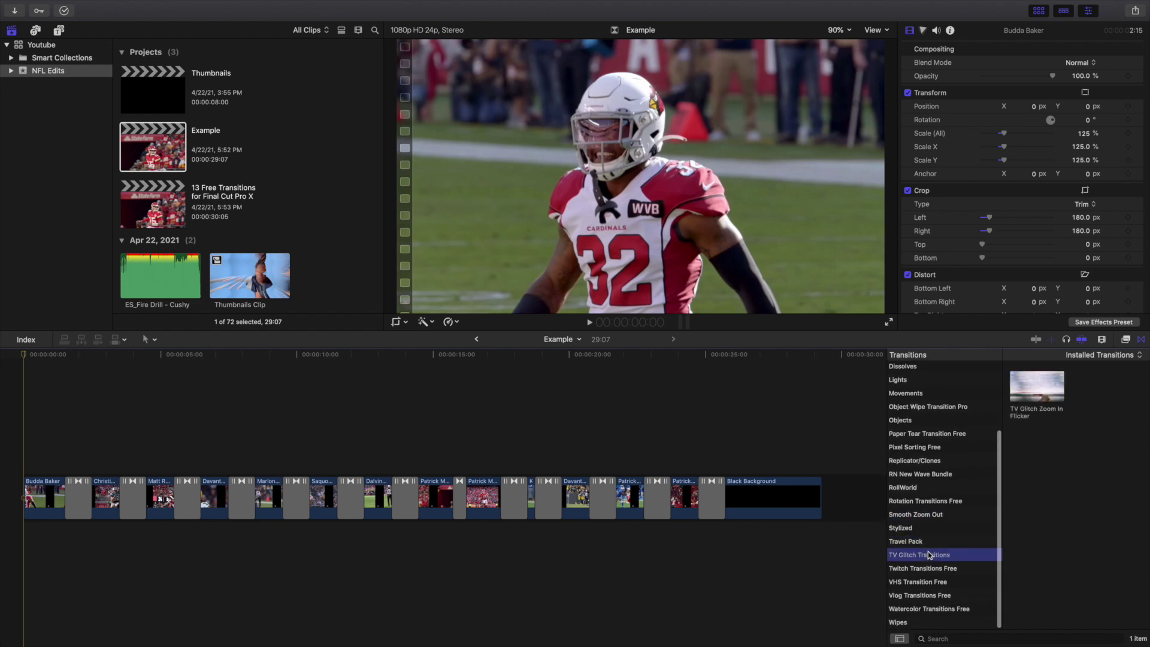
pyautogui.click(926, 569)
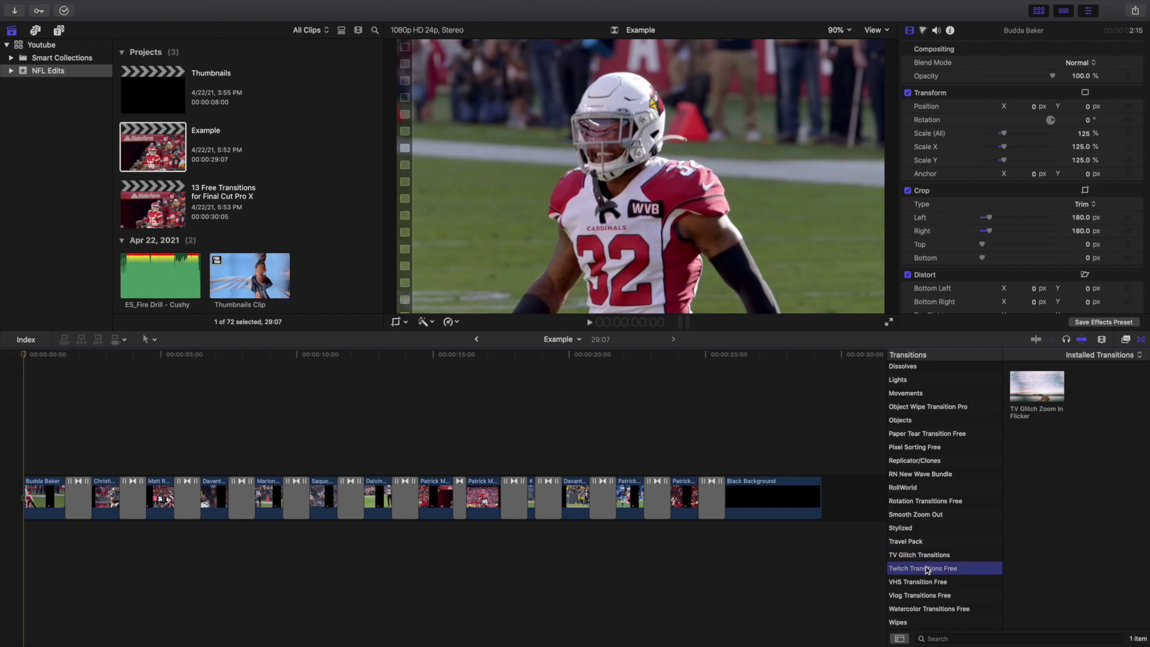
pyautogui.click(927, 583)
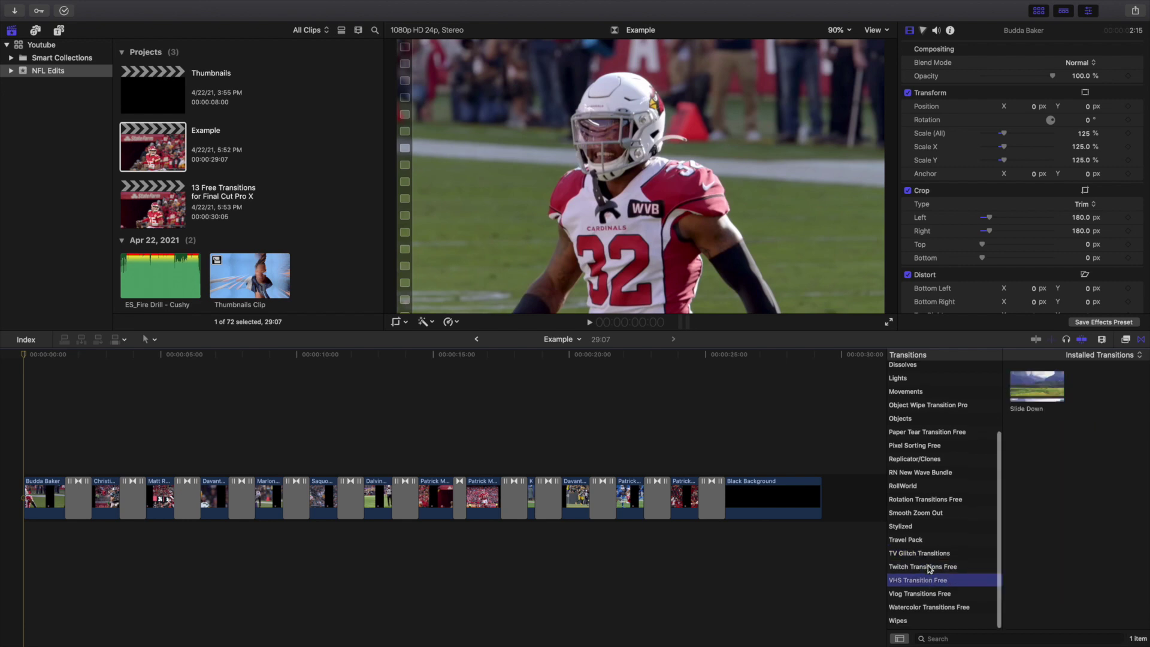
pyautogui.click(929, 595)
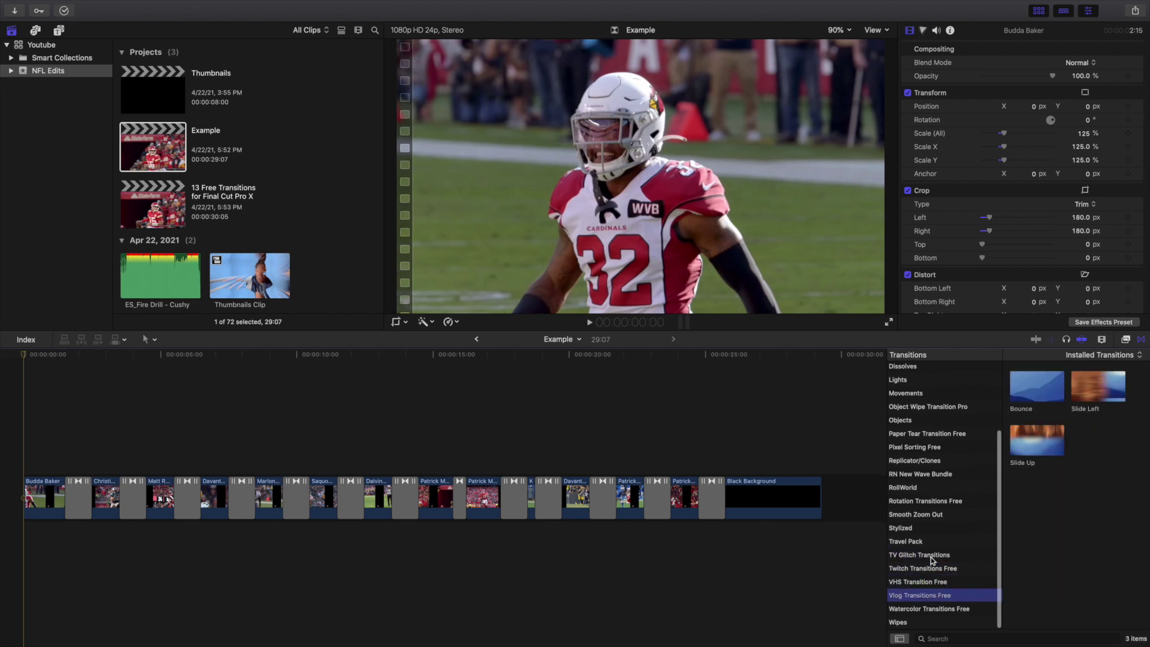
pyautogui.click(940, 608)
pyautogui.scroll(5, 925, 467)
# - Return to the Lights category and play the whole Example project from the start
pyautogui.click(910, 367)
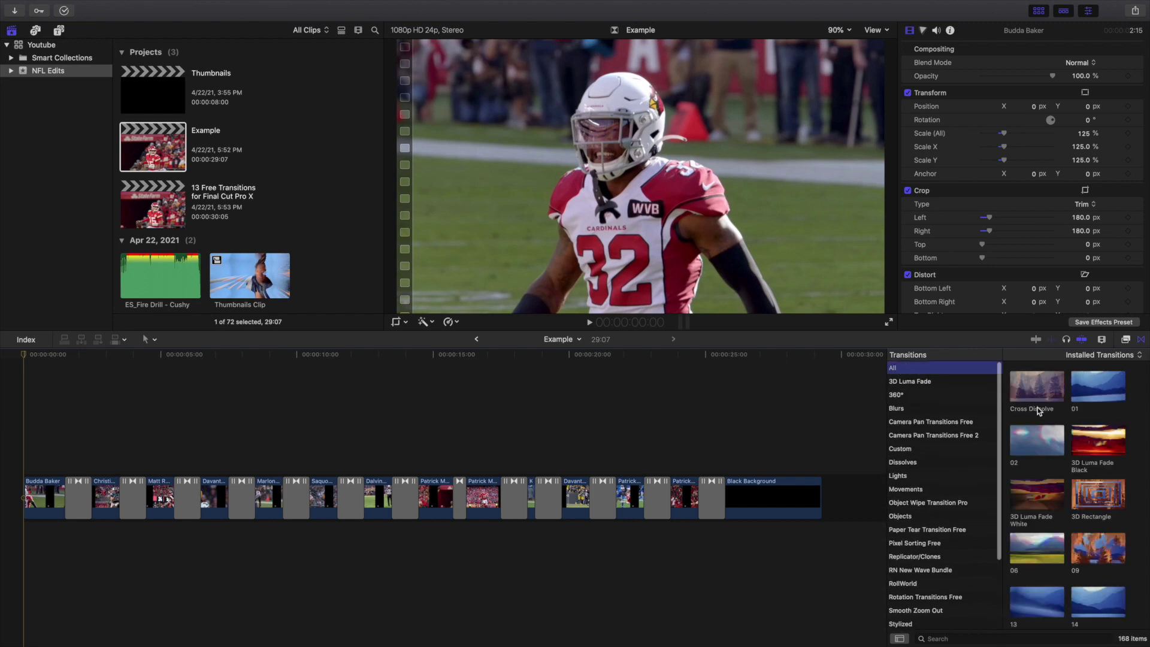
pyautogui.click(912, 477)
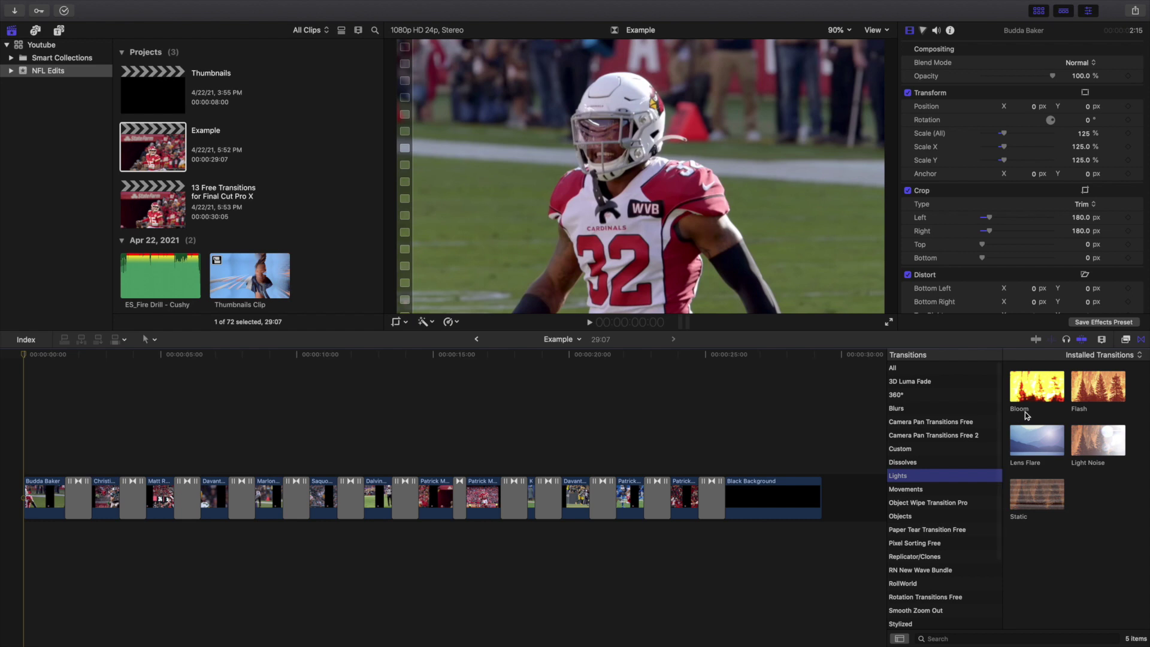
pyautogui.click(18, 467)
pyautogui.press('space')
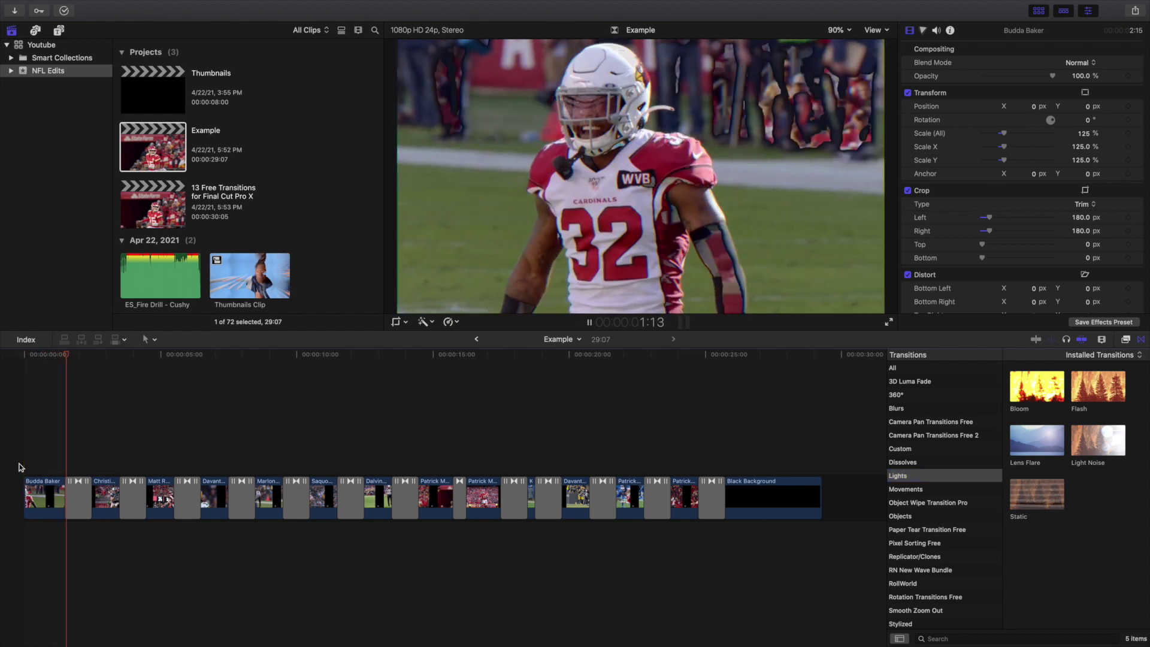